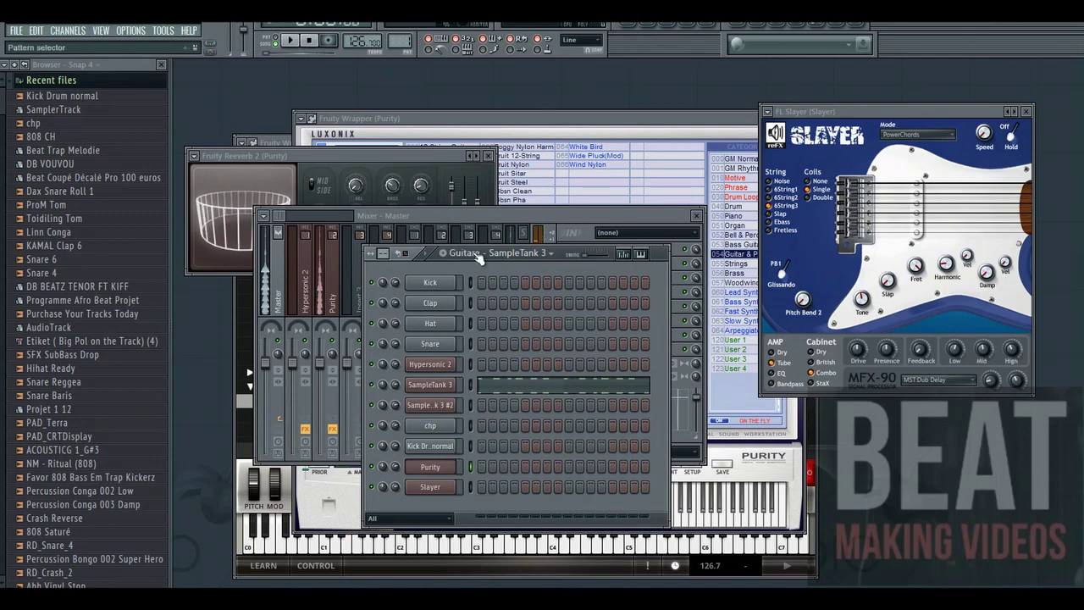
# - Record a melody on the Purity channel and open its piano roll
pyautogui.click(330, 41)
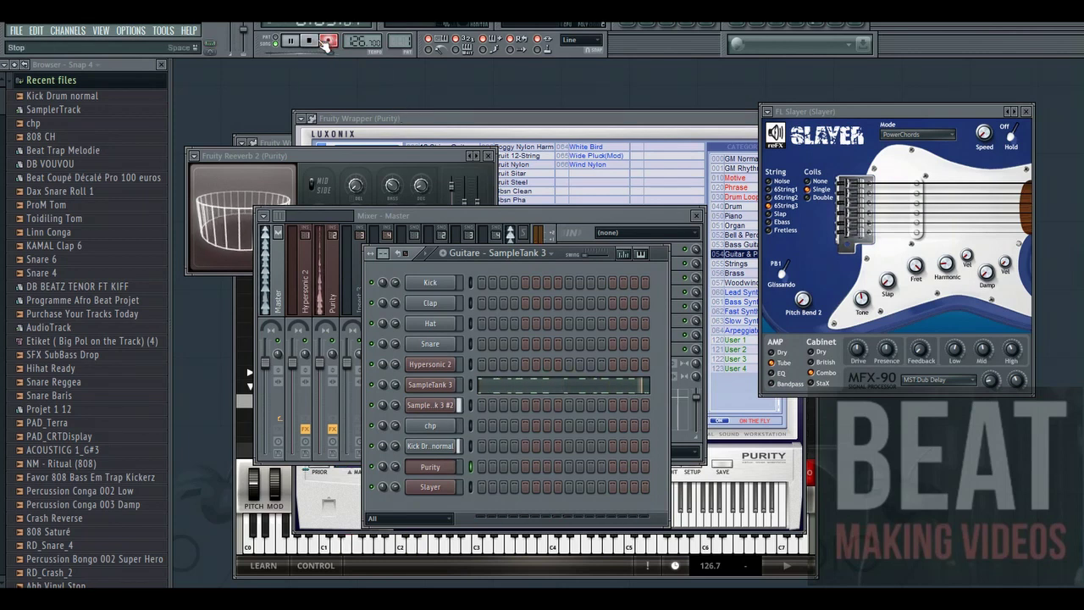
pyautogui.click(539, 471)
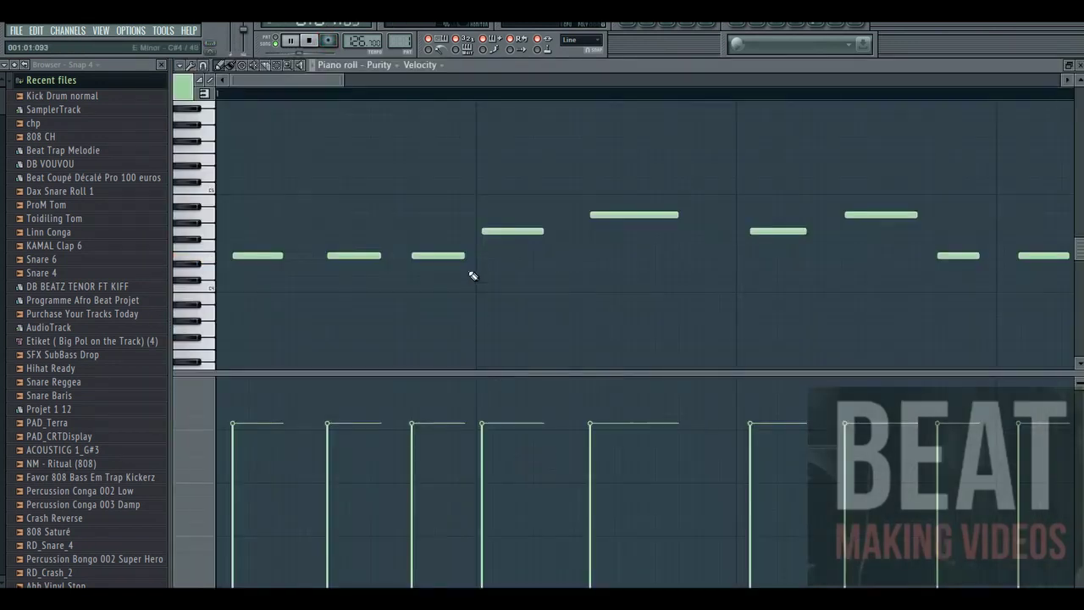
# - Duplicate the whole recorded Purity melody and move the copy so it begins at bar 2
pyautogui.moveTo(344, 82); pyautogui.dragTo(405, 80)
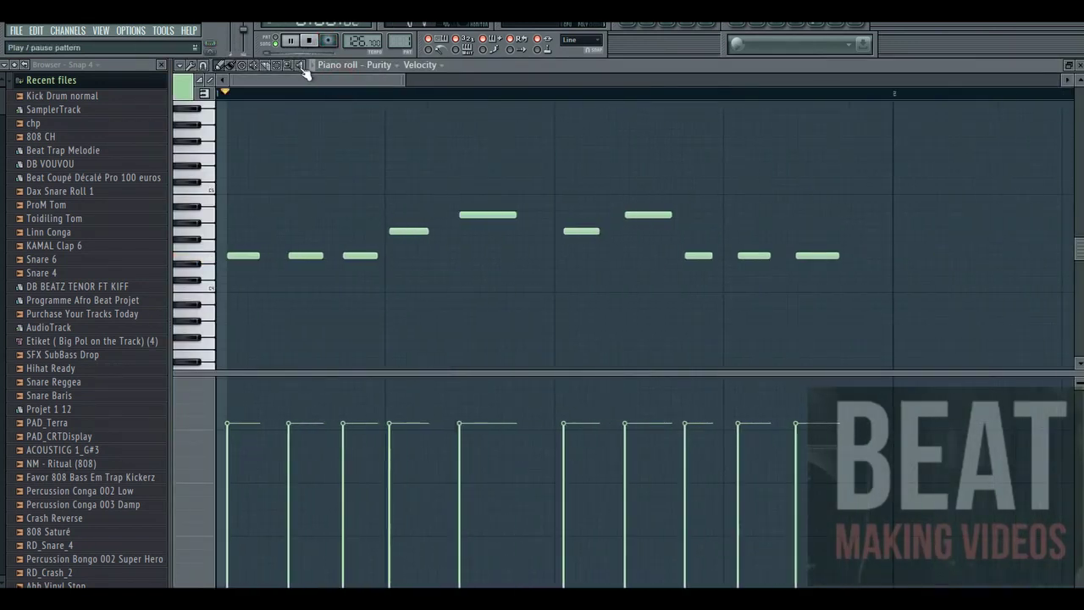
pyautogui.hotkey('ctrl', 'a')
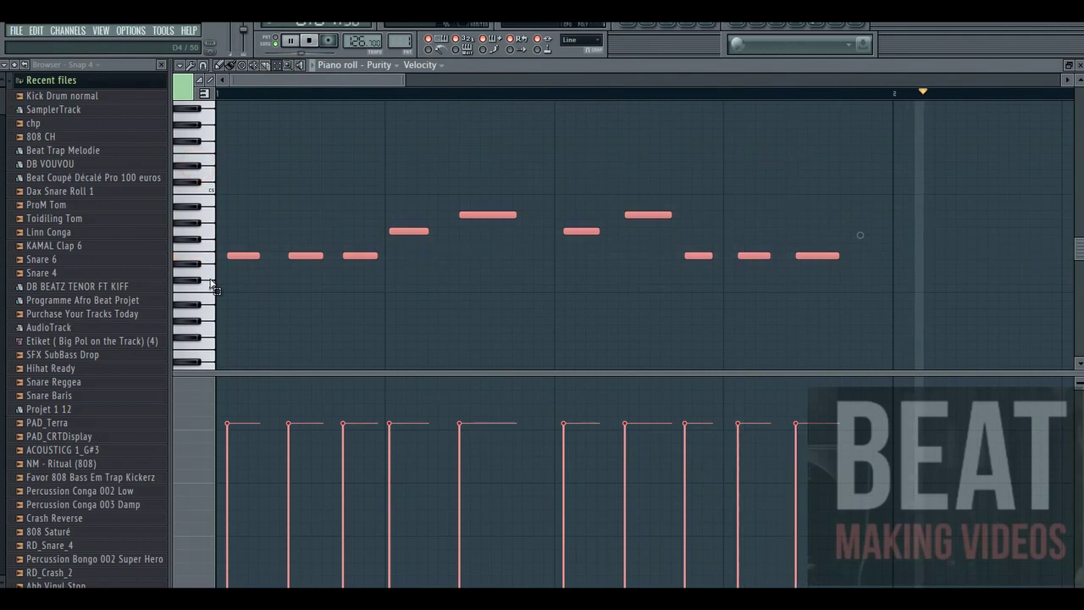
pyautogui.hotkey('ctrl', 'b')
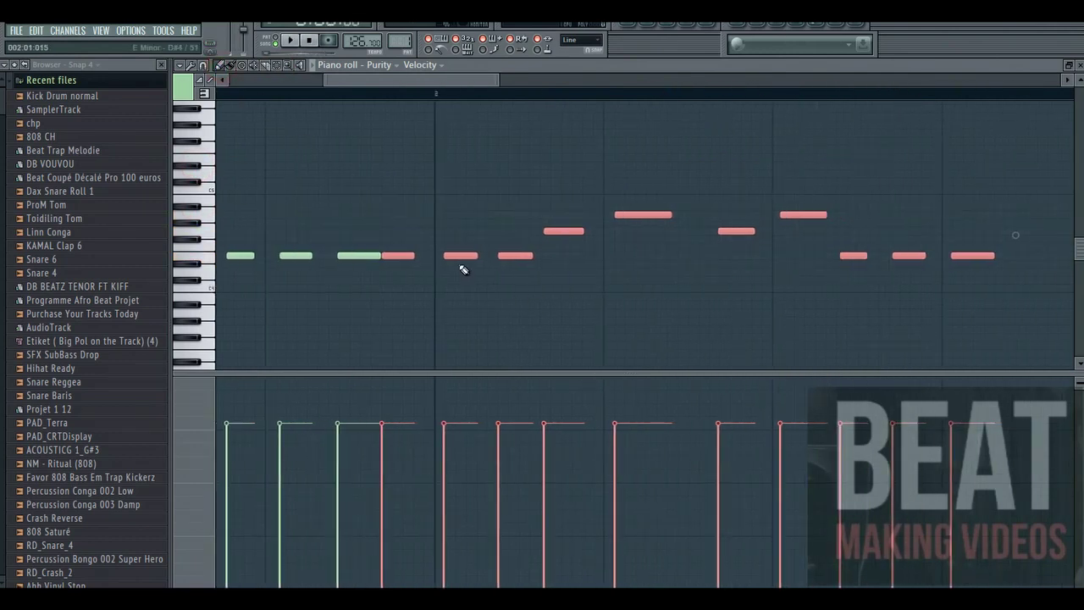
pyautogui.moveTo(456, 258); pyautogui.dragTo(509, 254)
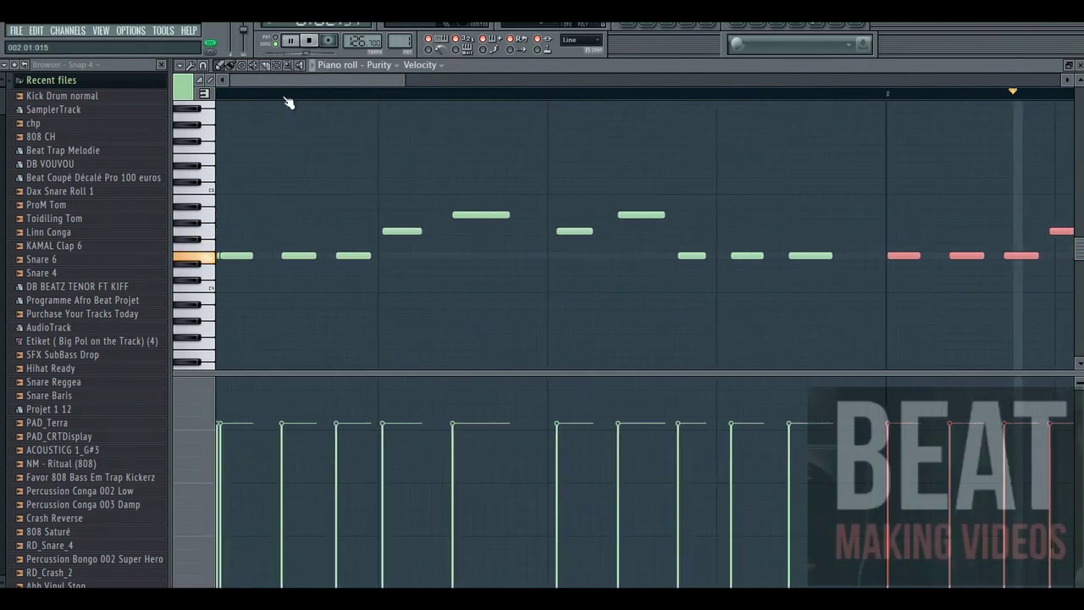
pyautogui.moveTo(406, 80); pyautogui.dragTo(478, 84)
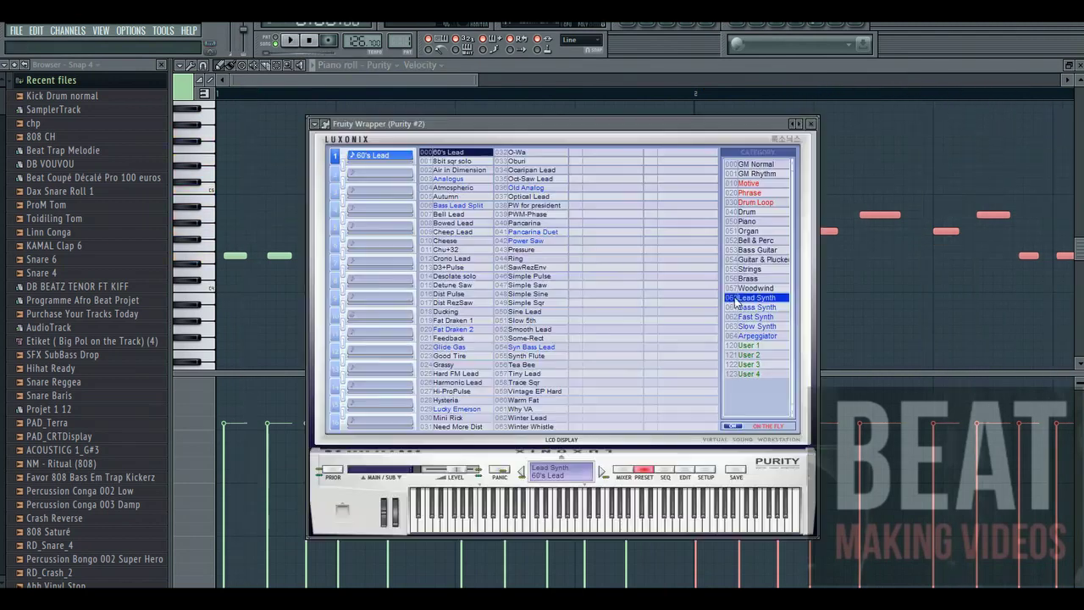
# - Load the Woodwind preset Panflute in Purity #2 and play the pattern
pyautogui.click(756, 288)
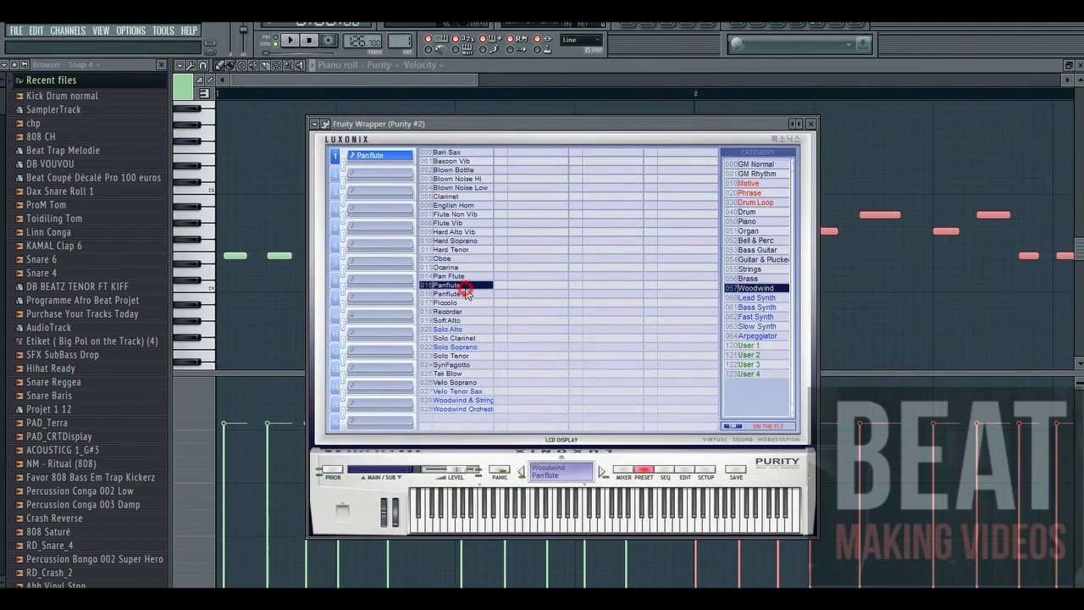
pyautogui.click(442, 86)
pyautogui.press('space')
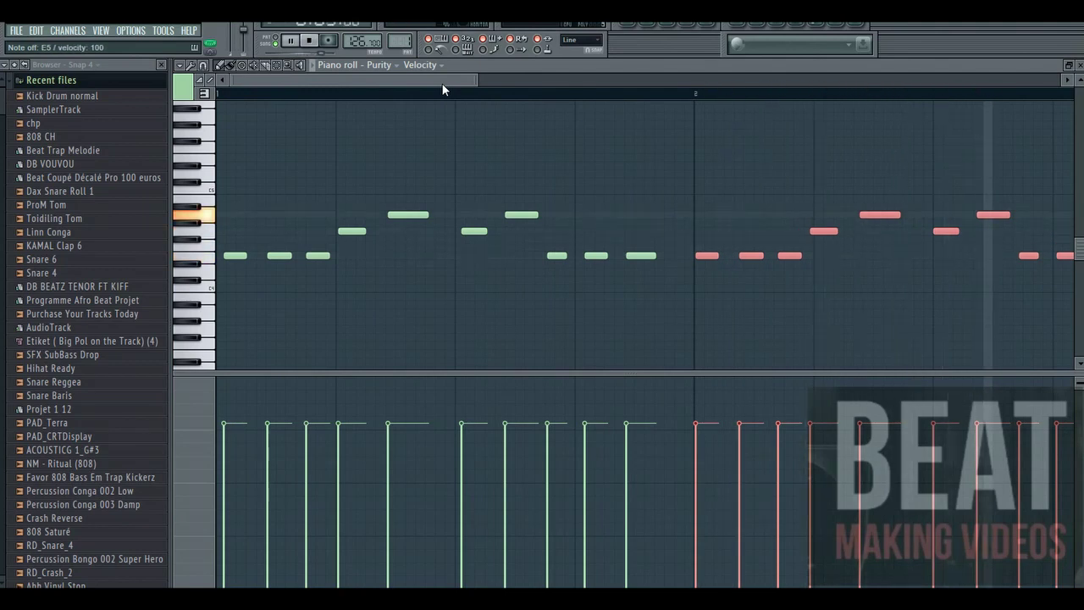
# - Record a two-bar panflute melody in the piano roll of Purity #2
pyautogui.hotkey('alt', 'c')
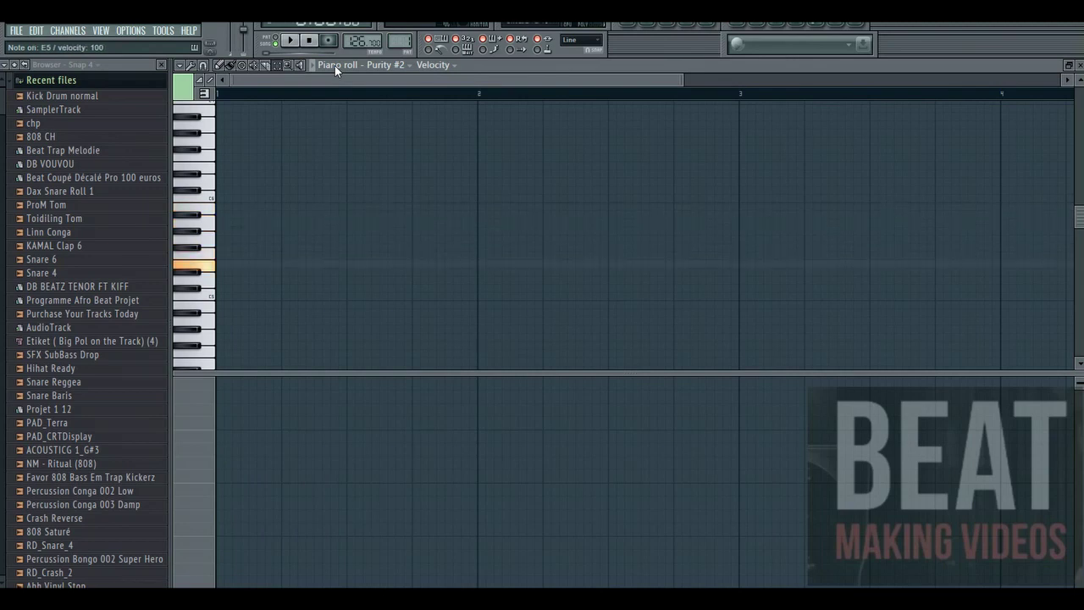
pyautogui.click(330, 42)
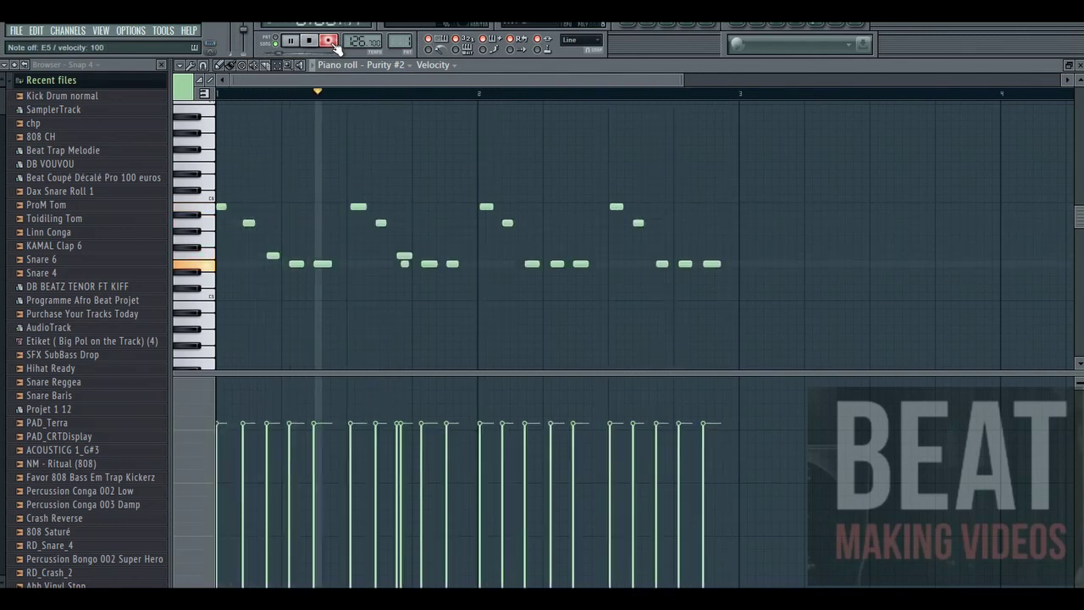
pyautogui.click(331, 41)
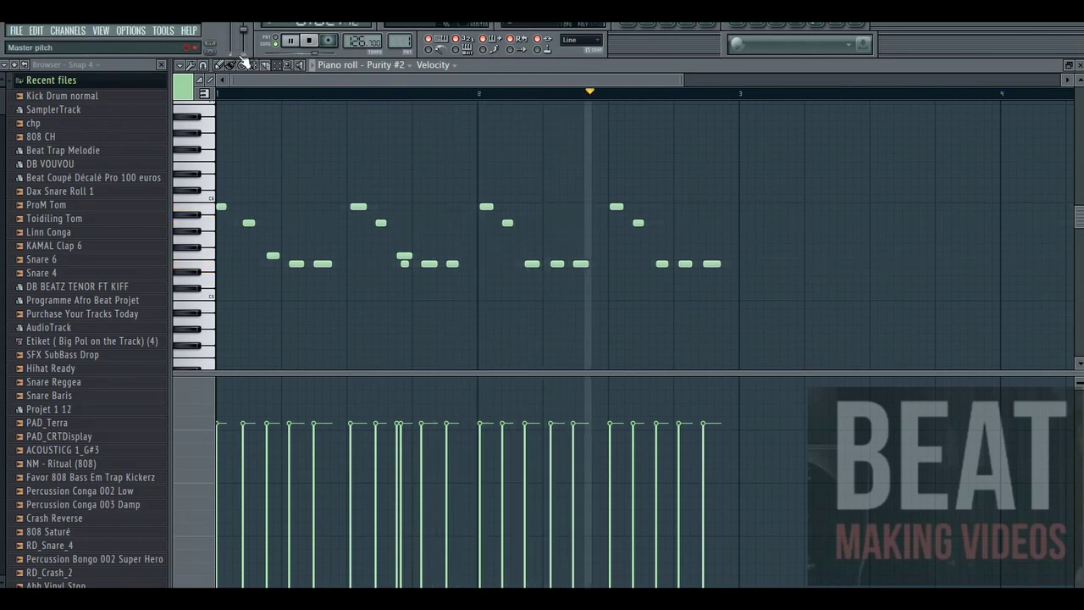
# - Delete the five notes in the first half of bar 1
pyautogui.rightClick(326, 265)
pyautogui.rightClick(297, 263)
pyautogui.rightClick(273, 255)
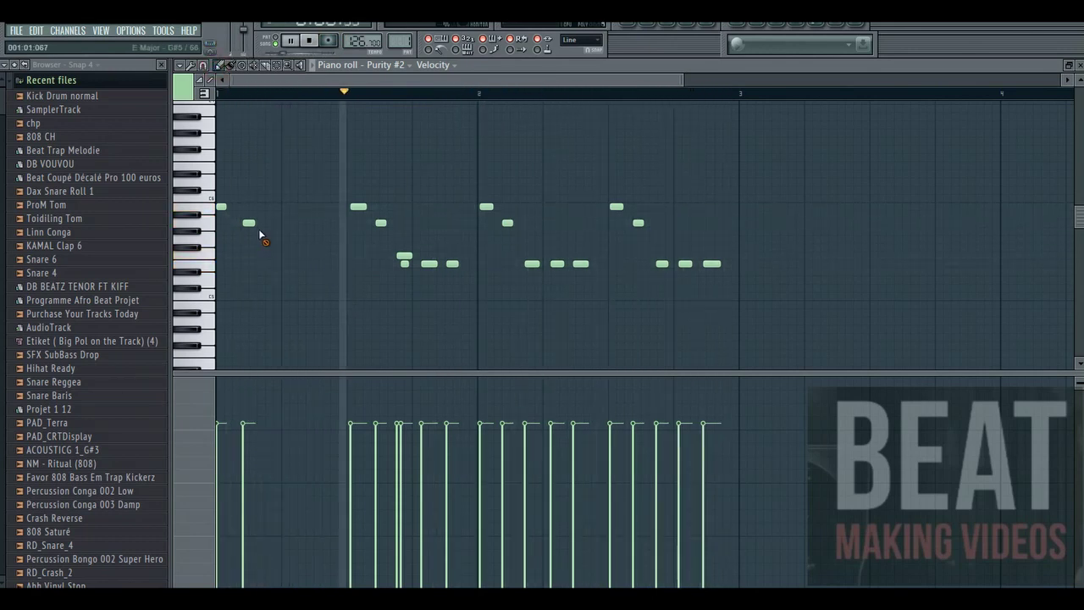
pyautogui.rightClick(248, 222)
pyautogui.rightClick(220, 207)
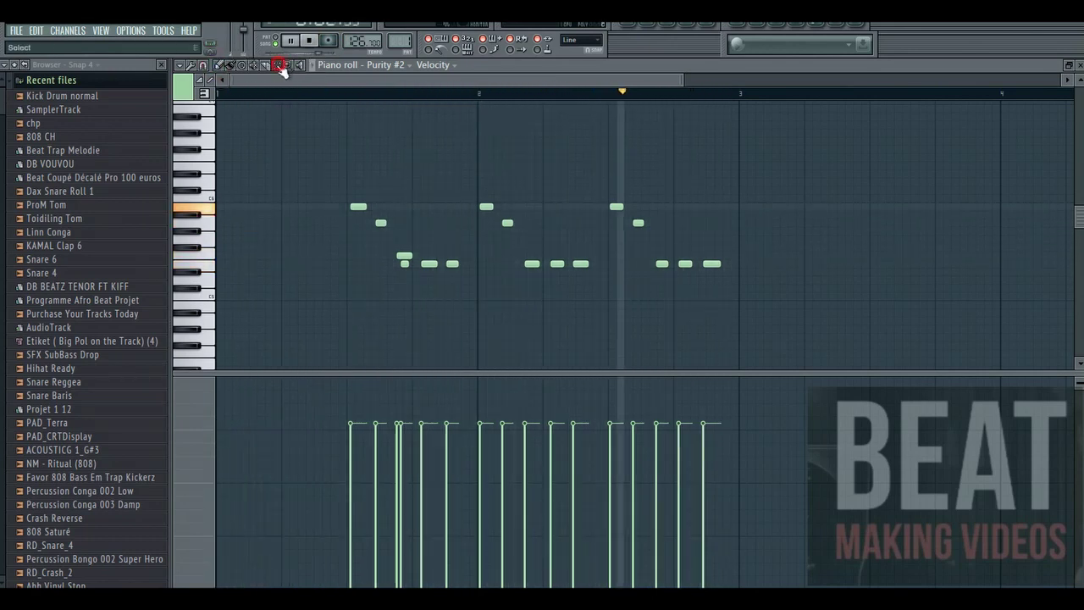
# - Duplicate the note group in the second half of bar 1 and move the copy to the start of the bar
pyautogui.moveTo(352, 195); pyautogui.dragTo(456, 282)
pyautogui.press('space')
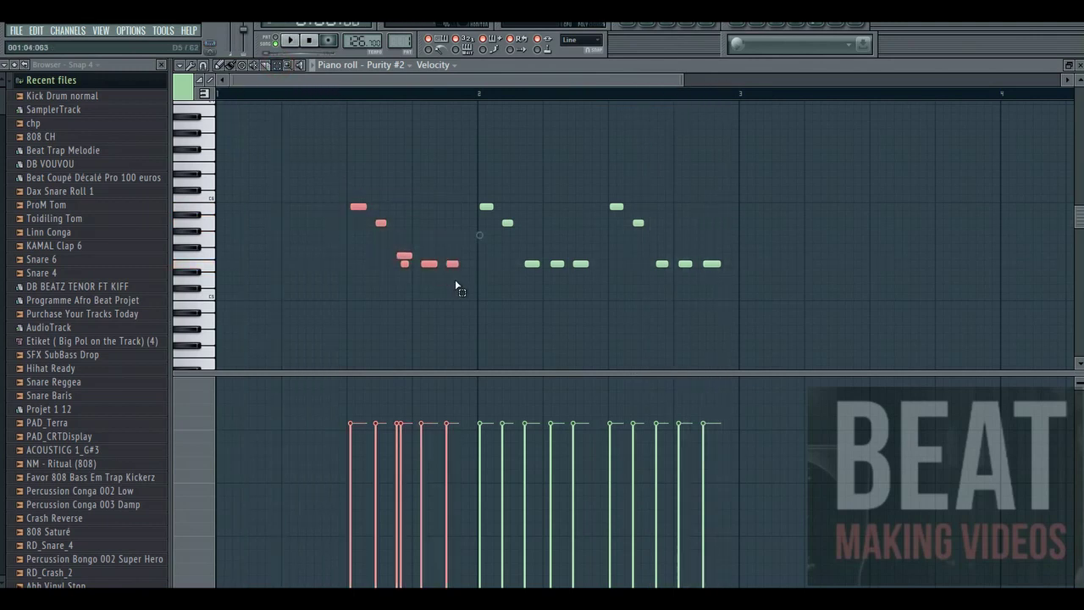
pyautogui.hotkey('ctrl', 'b')
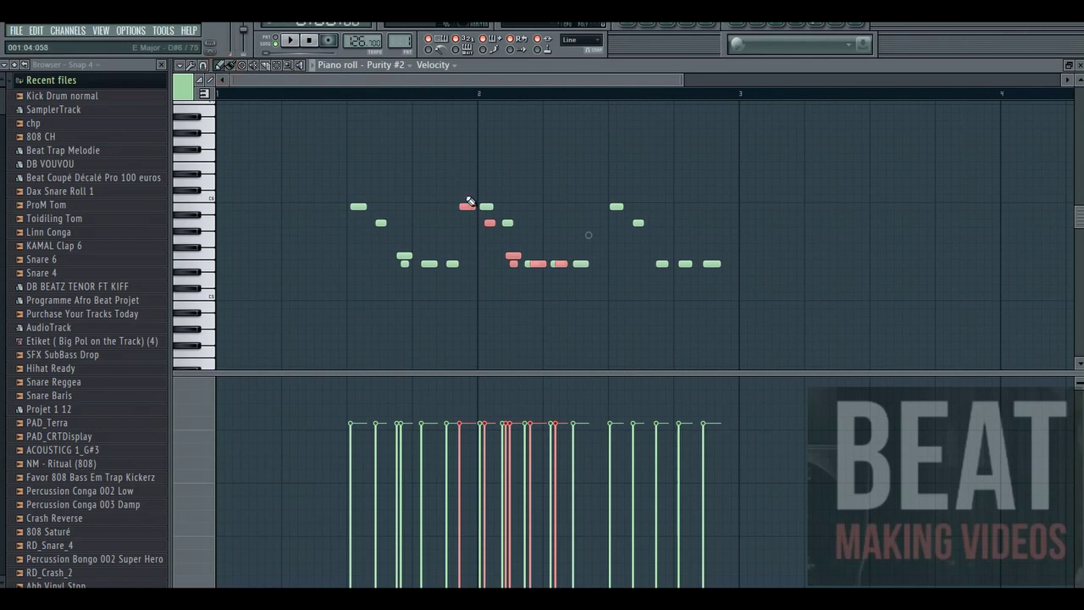
pyautogui.moveTo(467, 205); pyautogui.dragTo(225, 207)
pyautogui.press('space')
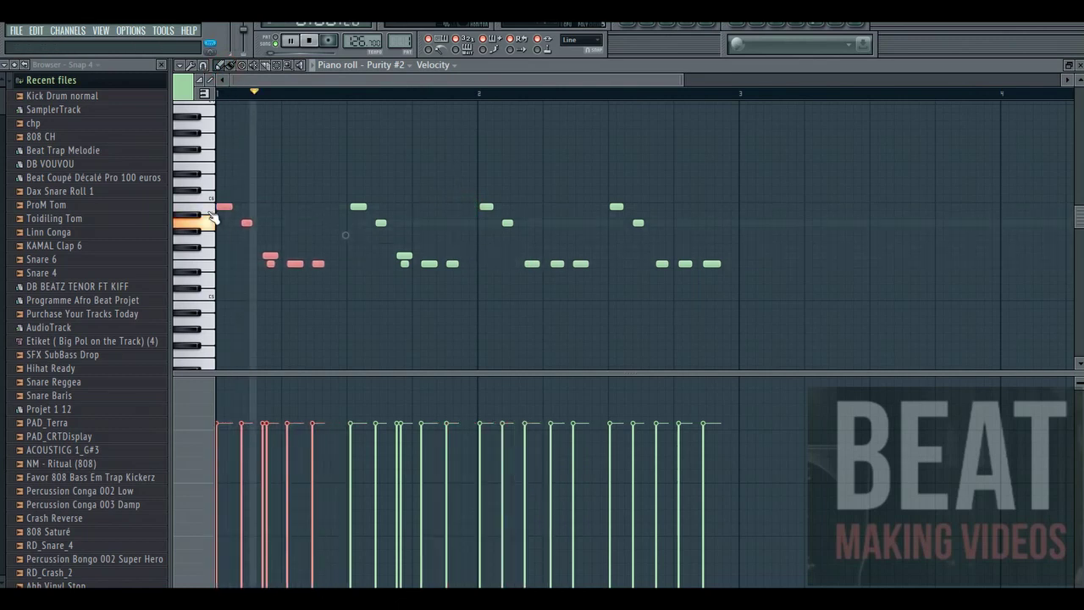
# - Remove the short extra notes and the overlapping E5 notes around the third note of both phrases in bar 1
pyautogui.click(313, 190)
pyautogui.press('space')
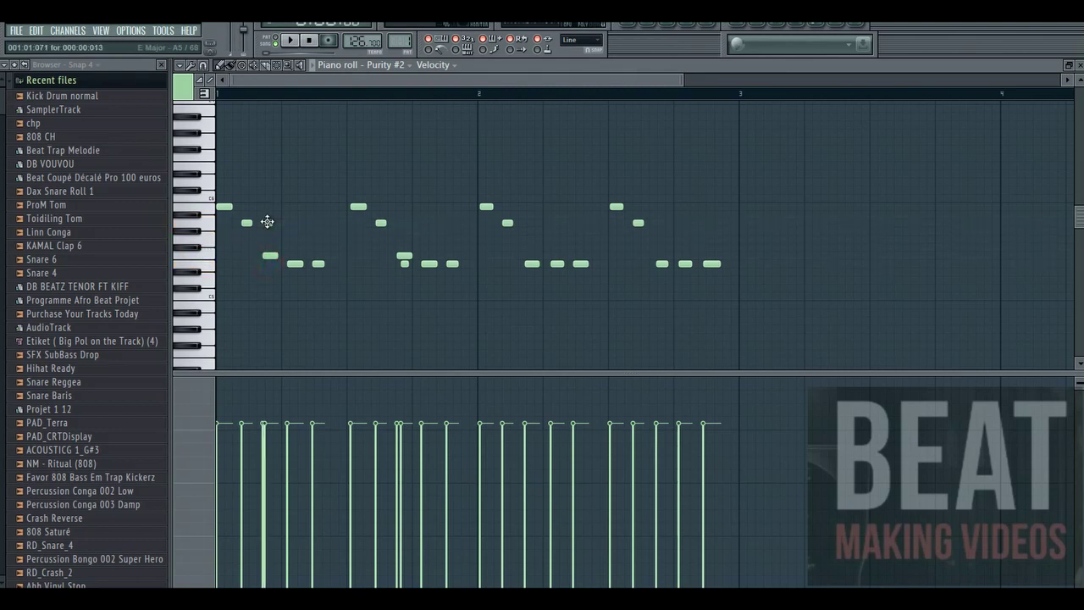
pyautogui.press('space')
pyautogui.rightClick(259, 224)
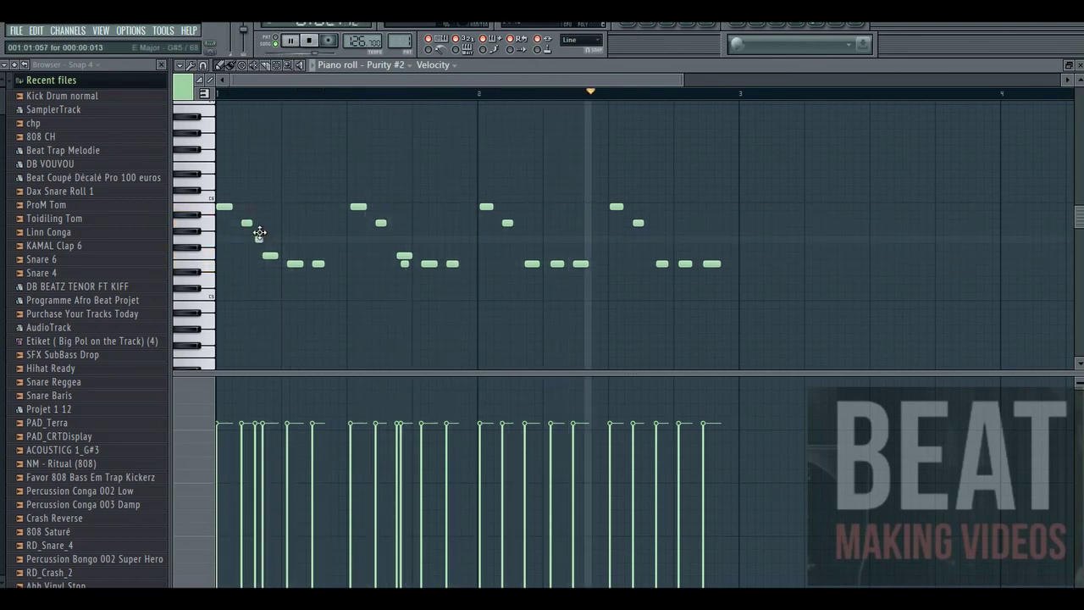
pyautogui.rightClick(260, 238)
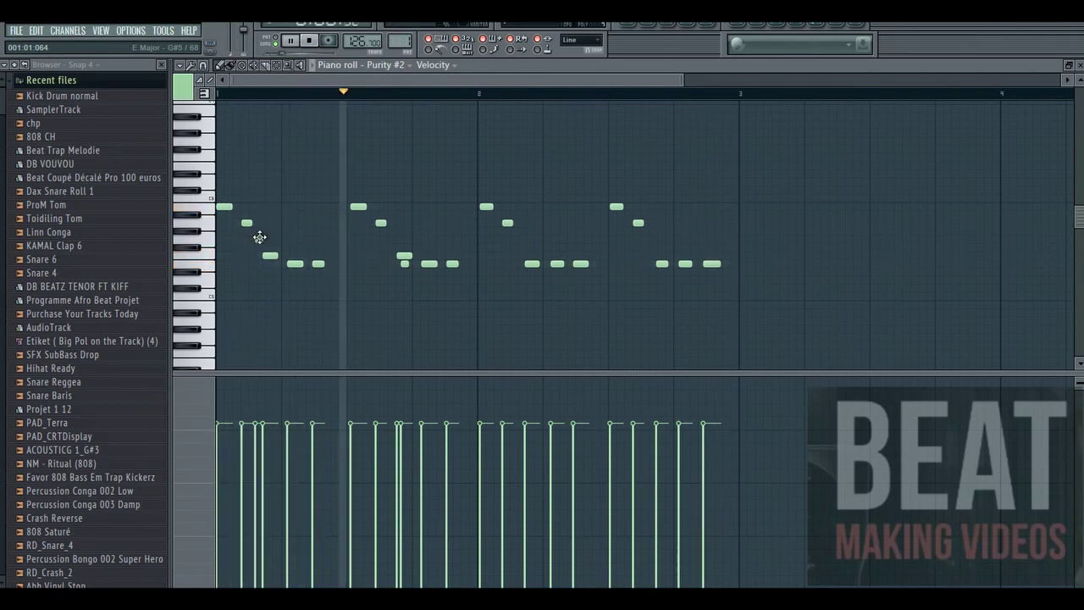
pyautogui.rightClick(404, 264)
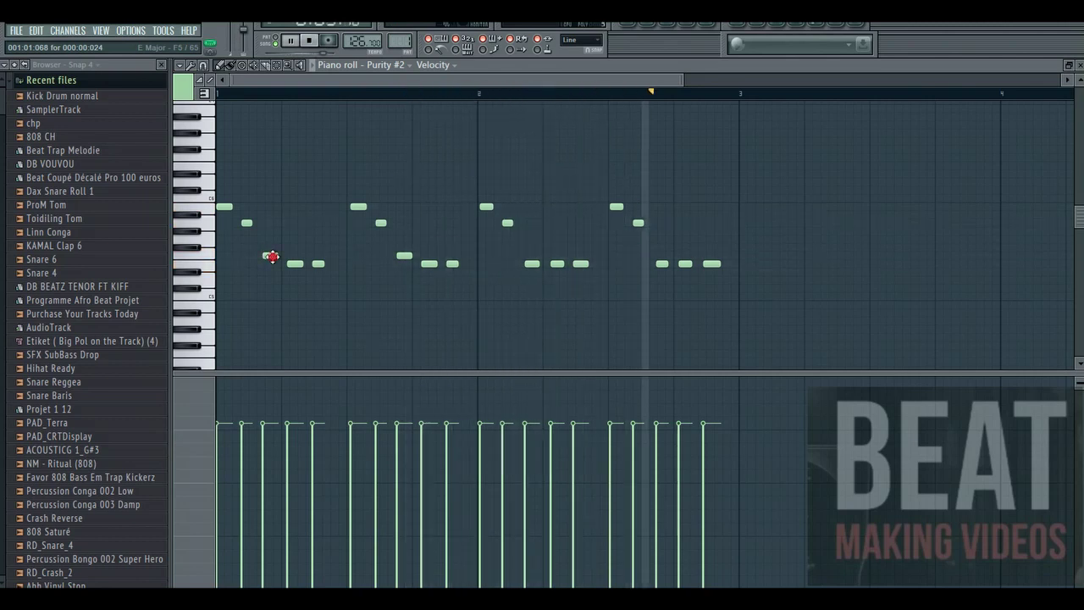
# - Raise the third note of both bar 1 phrases to G5 and check the timing during playback
pyautogui.moveTo(270, 256)
pyautogui.mouseDown()
pyautogui.moveTo(267, 281)
pyautogui.moveTo(269, 238)
pyautogui.mouseUp()
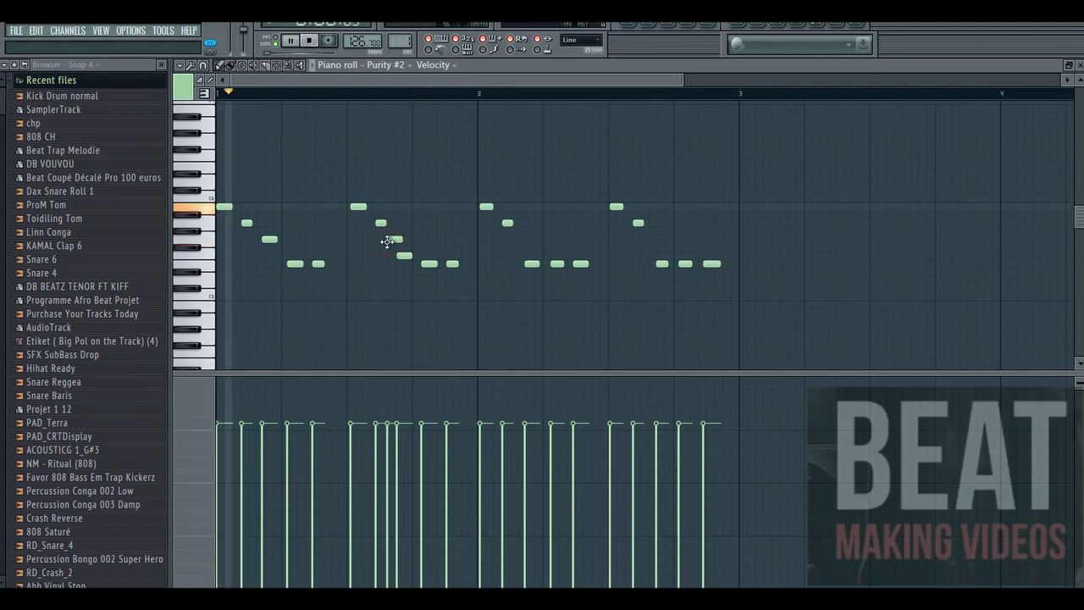
pyautogui.press('space')
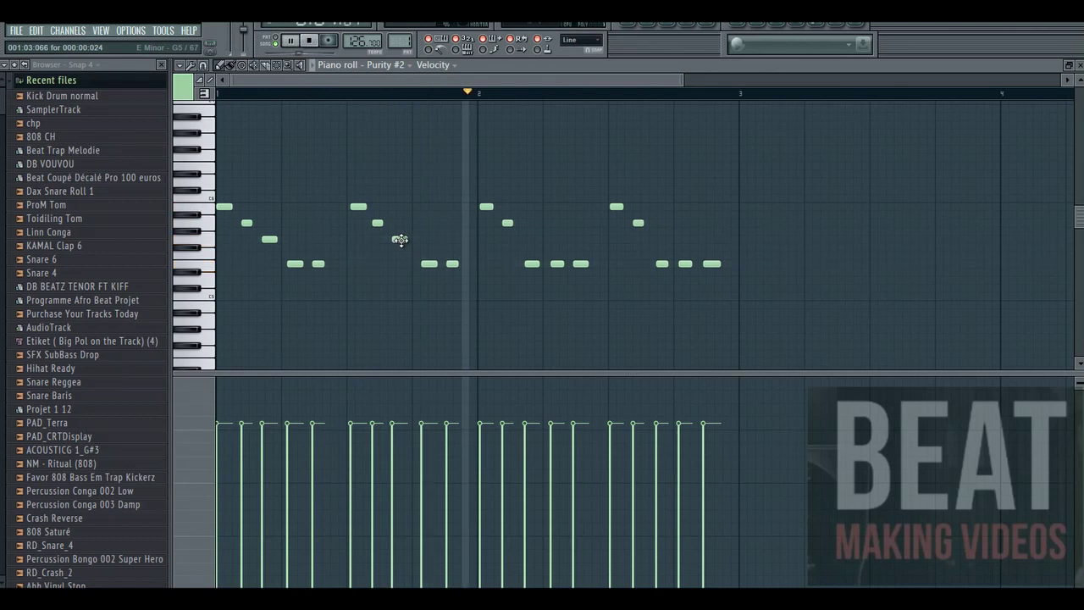
pyautogui.click(403, 240)
pyautogui.click(399, 240)
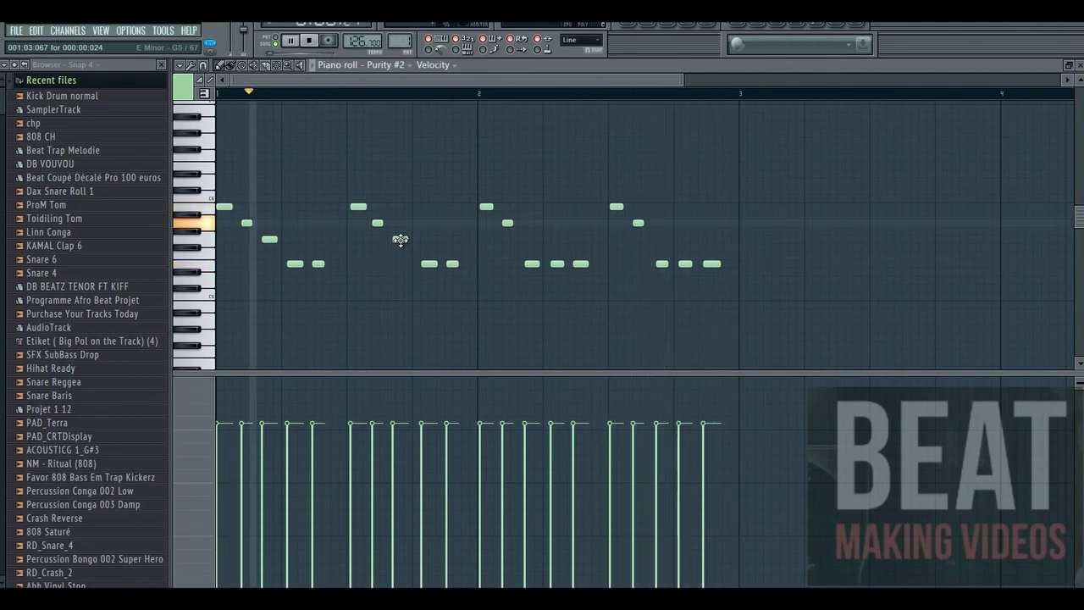
# - Delete all the recorded notes in bar 2 and stop playback
pyautogui.rightClick(486, 206)
pyautogui.rightClick(507, 223)
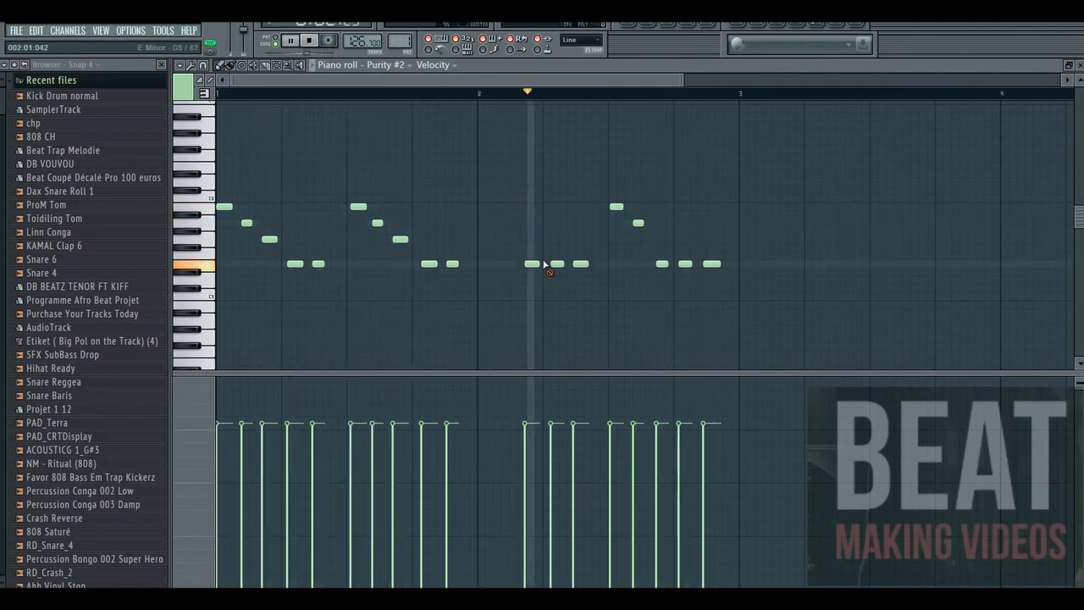
pyautogui.rightClick(581, 264)
pyautogui.rightClick(557, 263)
pyautogui.rightClick(532, 263)
pyautogui.rightClick(712, 263)
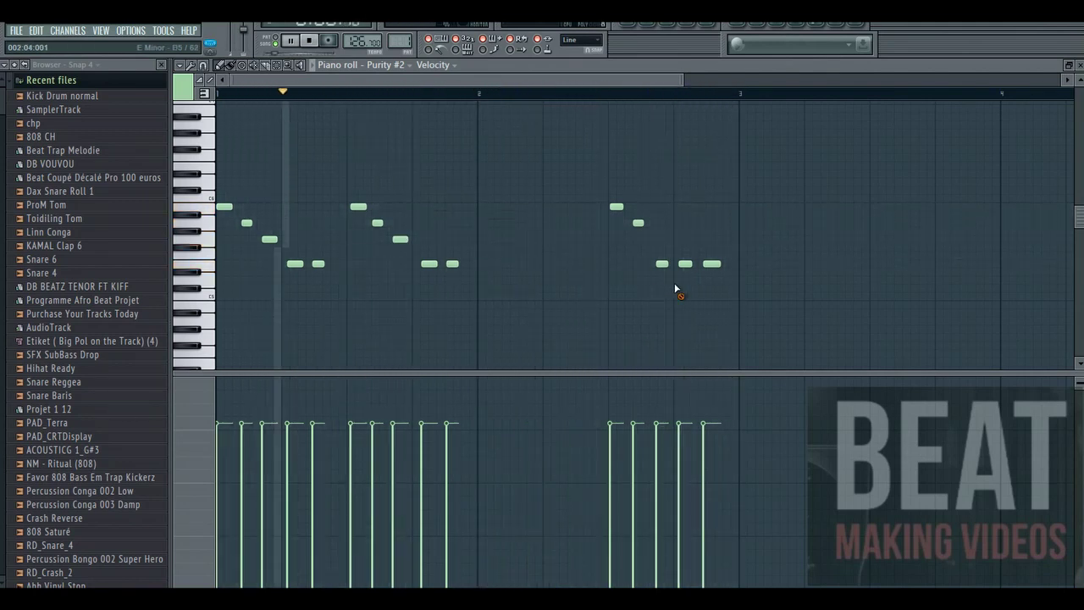
pyautogui.rightClick(662, 263)
pyautogui.rightClick(686, 264)
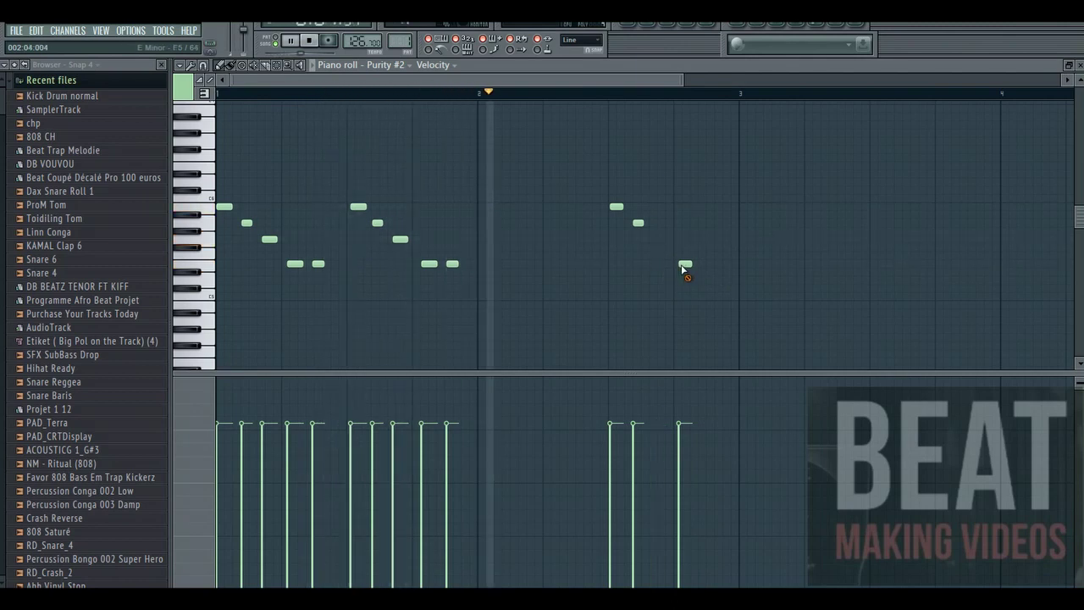
pyautogui.rightClick(616, 206)
pyautogui.rightClick(638, 223)
pyautogui.press('space')
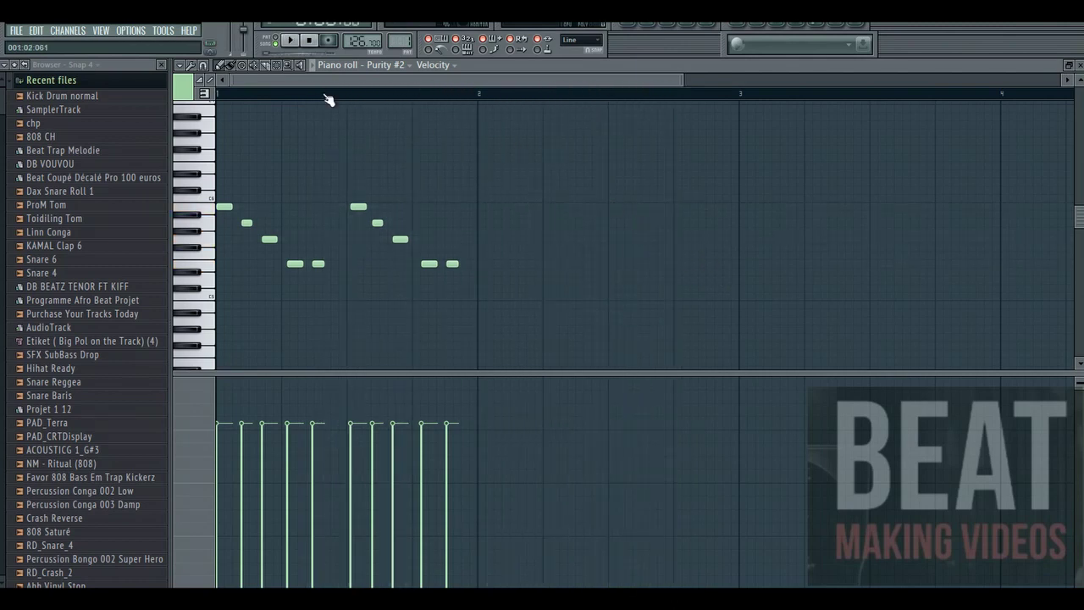
# - Duplicate both bar 1 phrases, align the copy with the start of bar 2, and play the result
pyautogui.moveTo(225, 200); pyautogui.dragTo(564, 336)
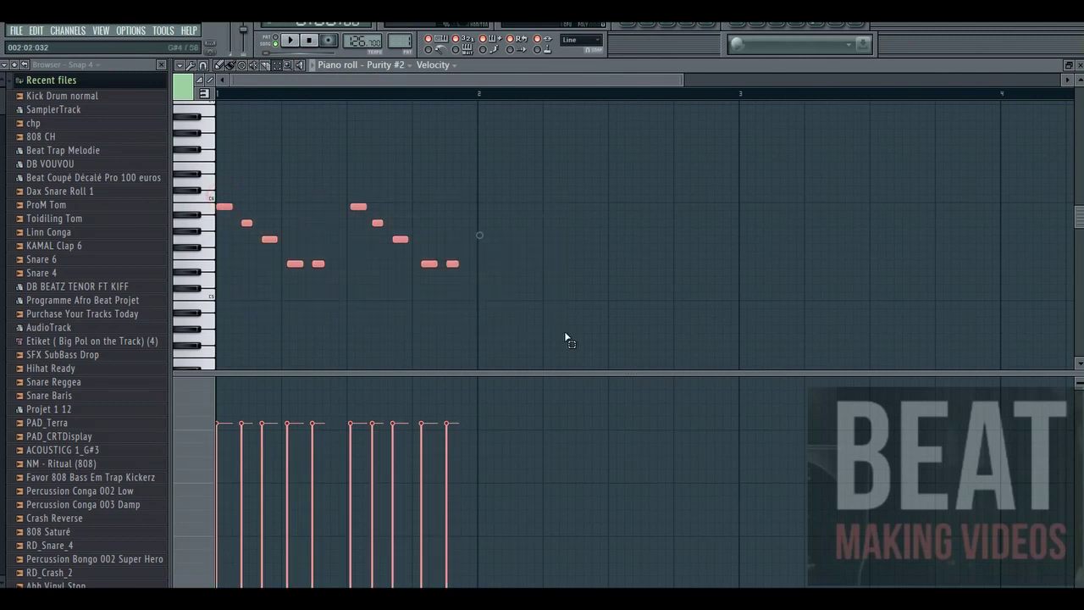
pyautogui.hotkey('ctrl', 'b')
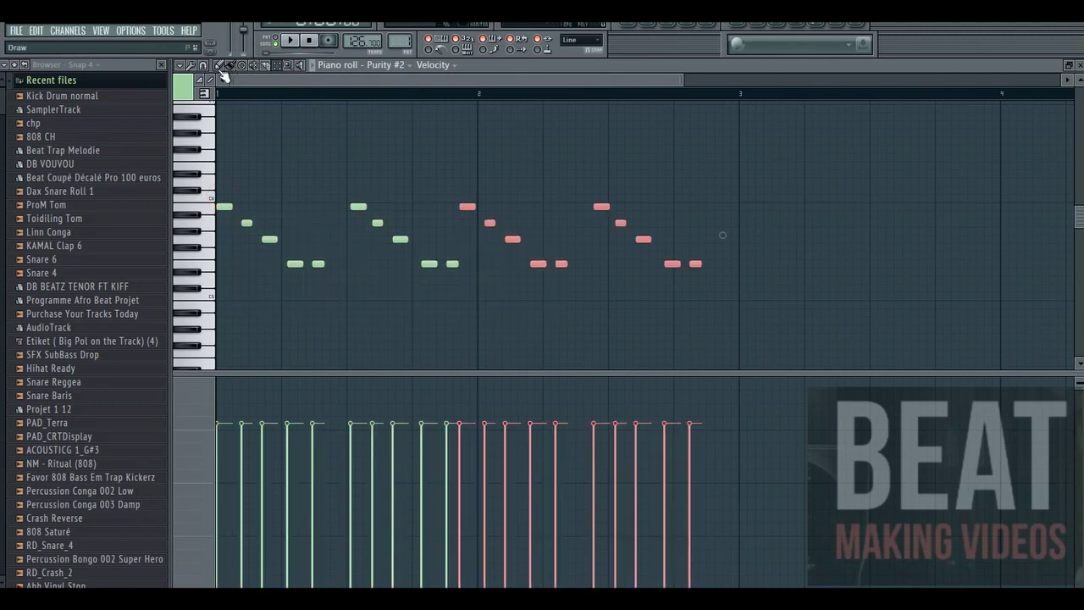
pyautogui.moveTo(468, 207); pyautogui.dragTo(484, 207)
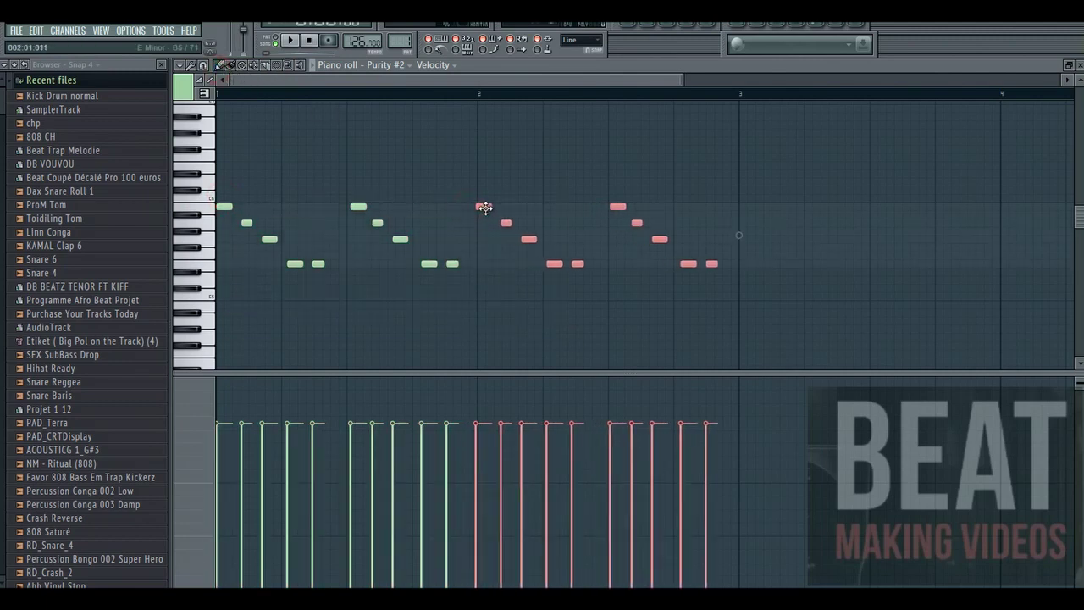
pyautogui.press('space')
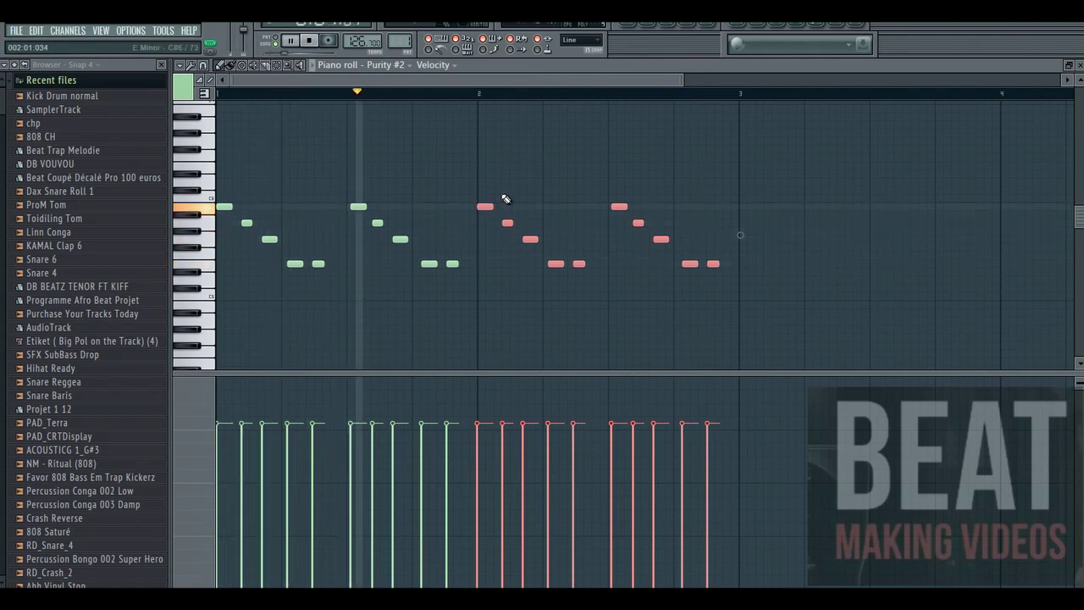
# - Replace the ending of bar 2's second phrase with the notes A5, B5 and G5, and return to the playlist
pyautogui.click(501, 194)
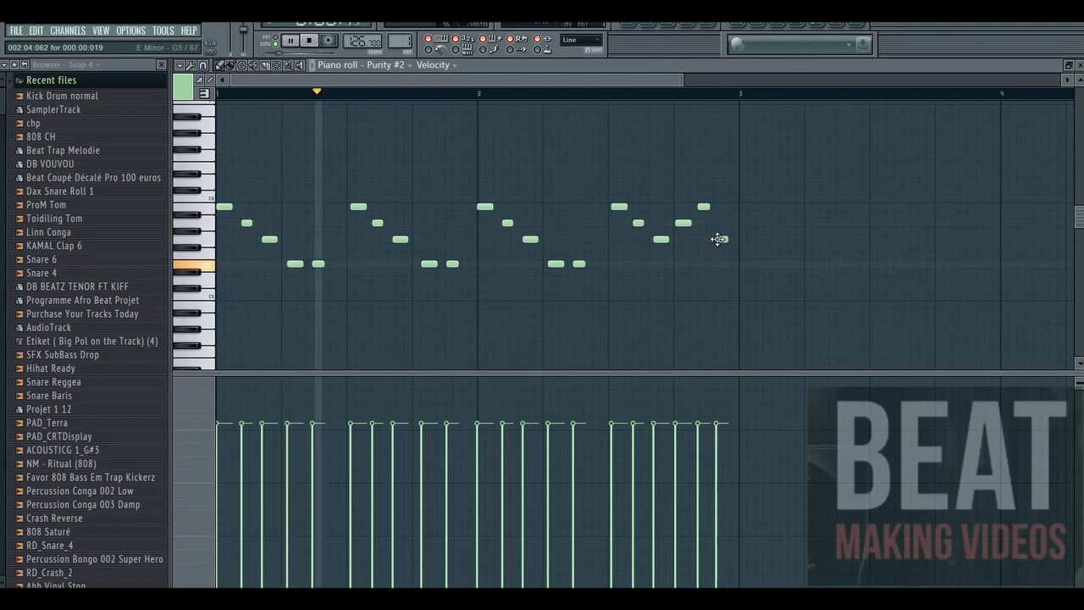
pyautogui.click(720, 239)
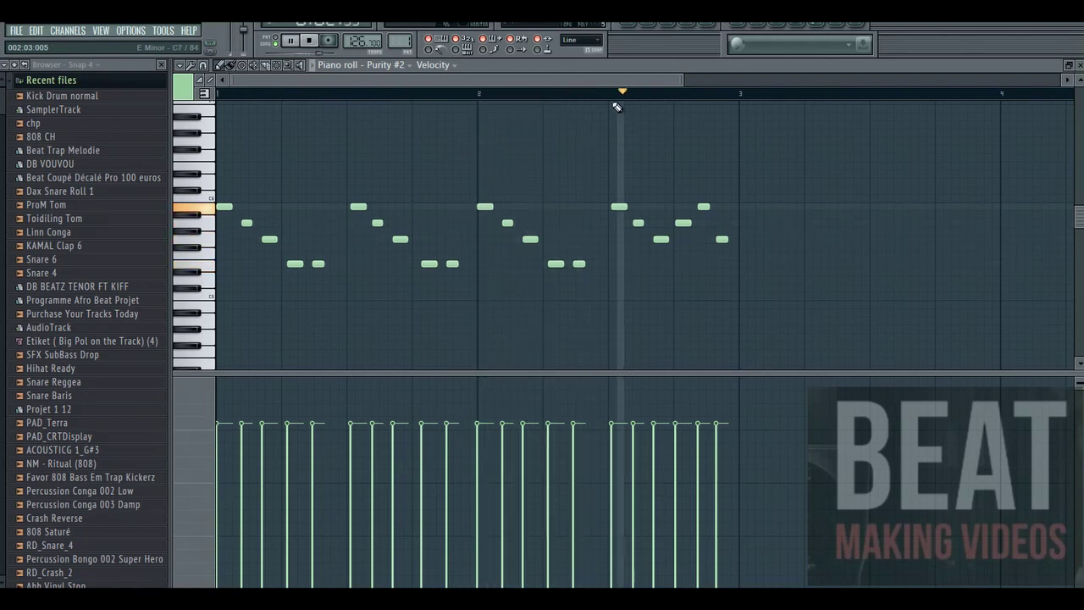
pyautogui.click(628, 28)
pyautogui.press('space')
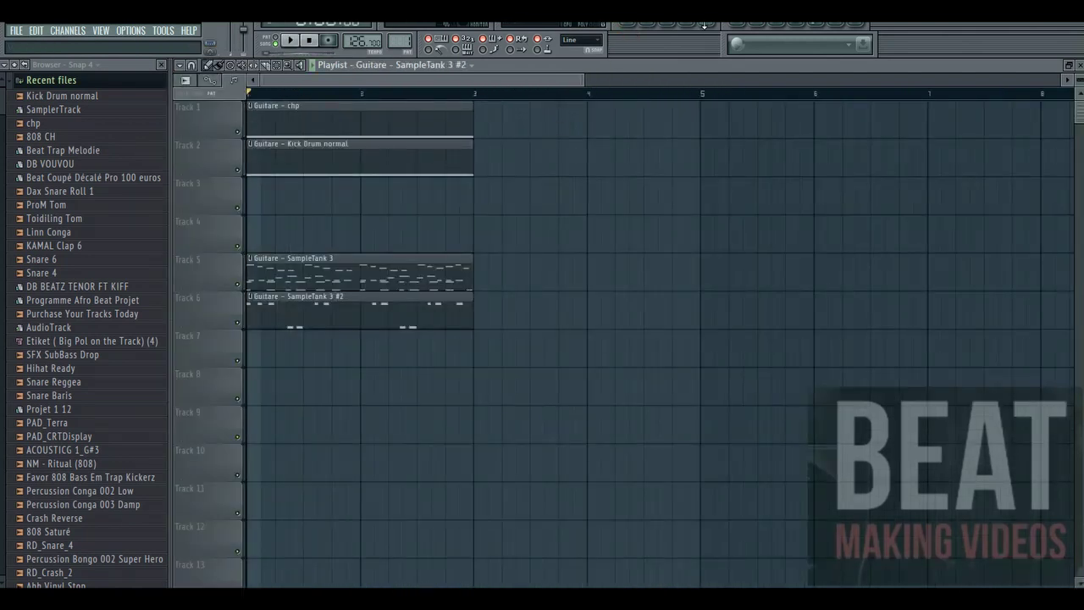
# - Route Purity #2 to mixer insert 3 and load Fruity Delay Bank in its first effect slot
pyautogui.click(708, 28)
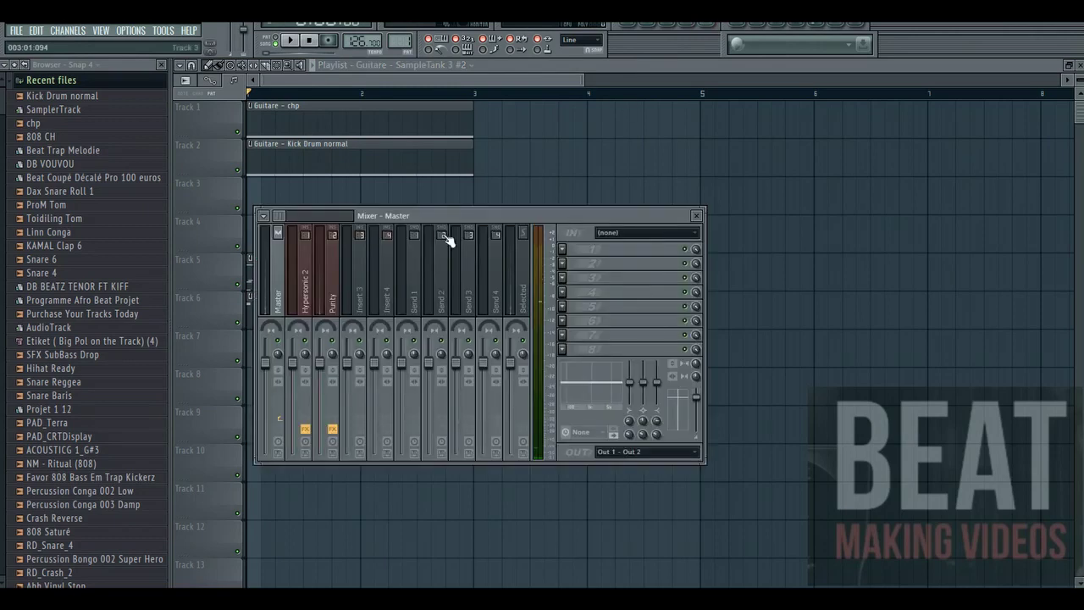
pyautogui.rightClick(358, 305)
pyautogui.click(511, 275)
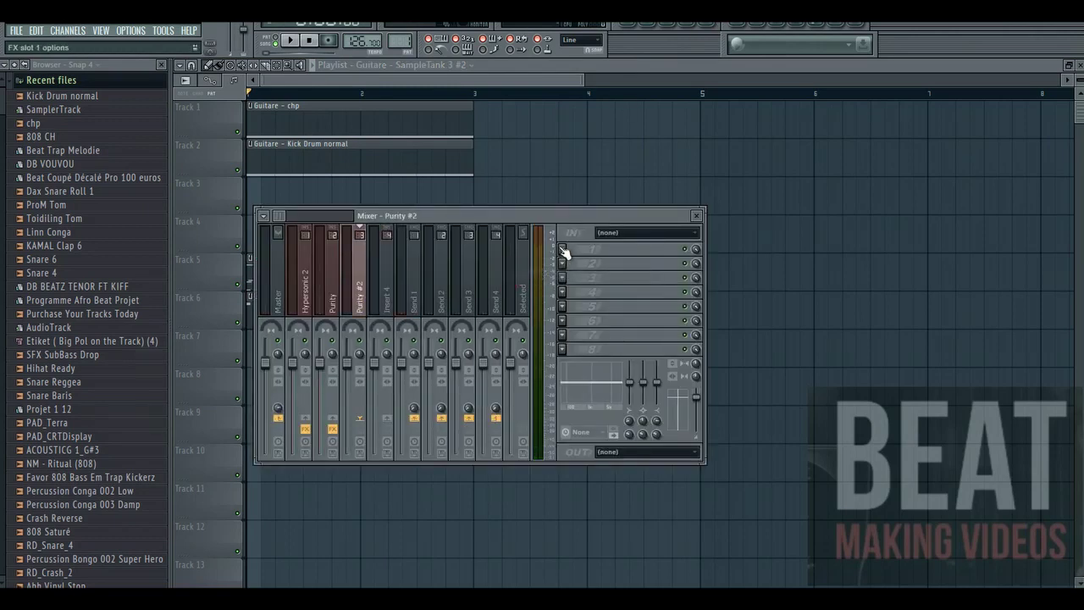
pyautogui.click(562, 251)
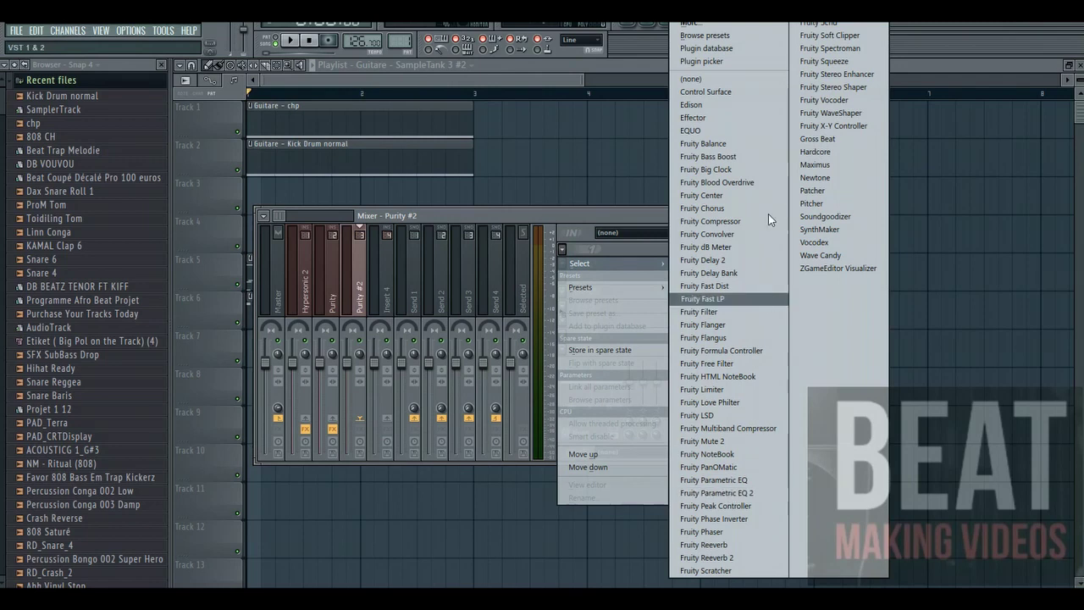
pyautogui.click(728, 273)
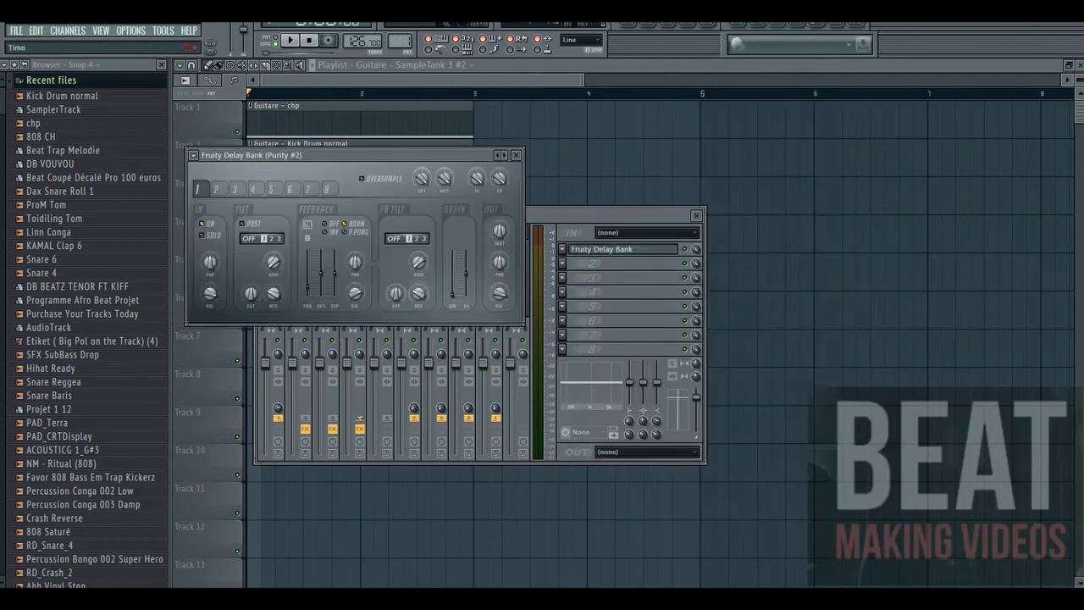
pyautogui.click(518, 156)
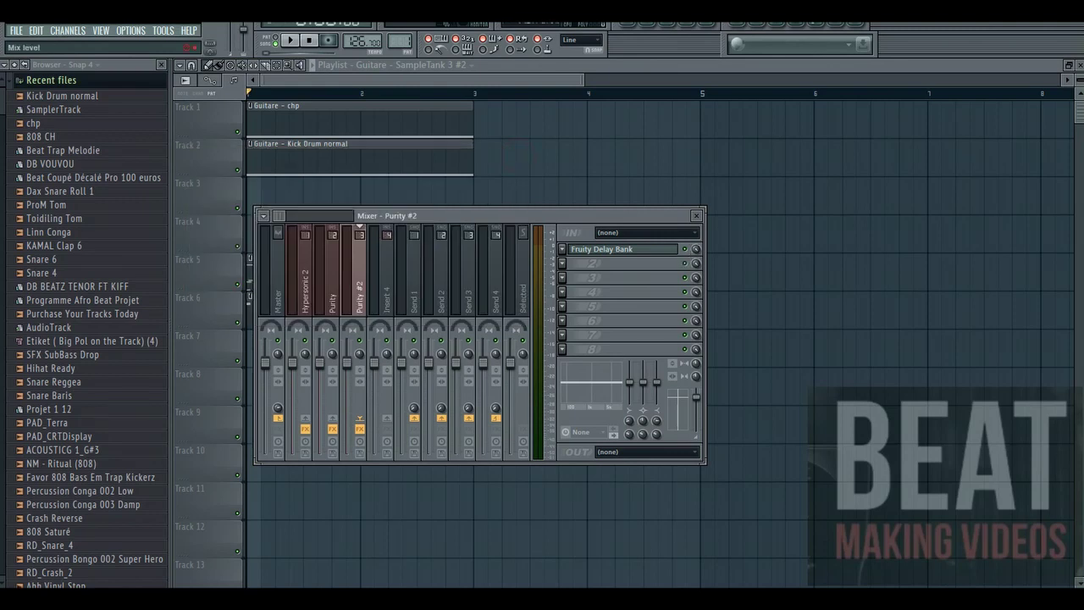
# - Add Fruity Reeverb 2 to the second effect slot of the Purity #2 mixer track and stop playback
pyautogui.click(575, 261)
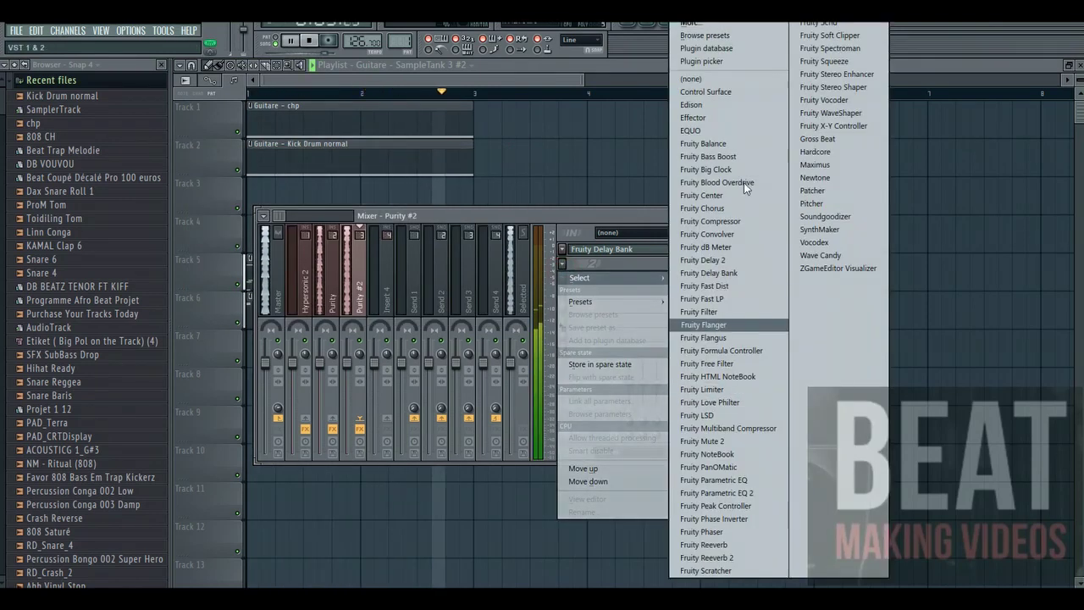
pyautogui.click(704, 556)
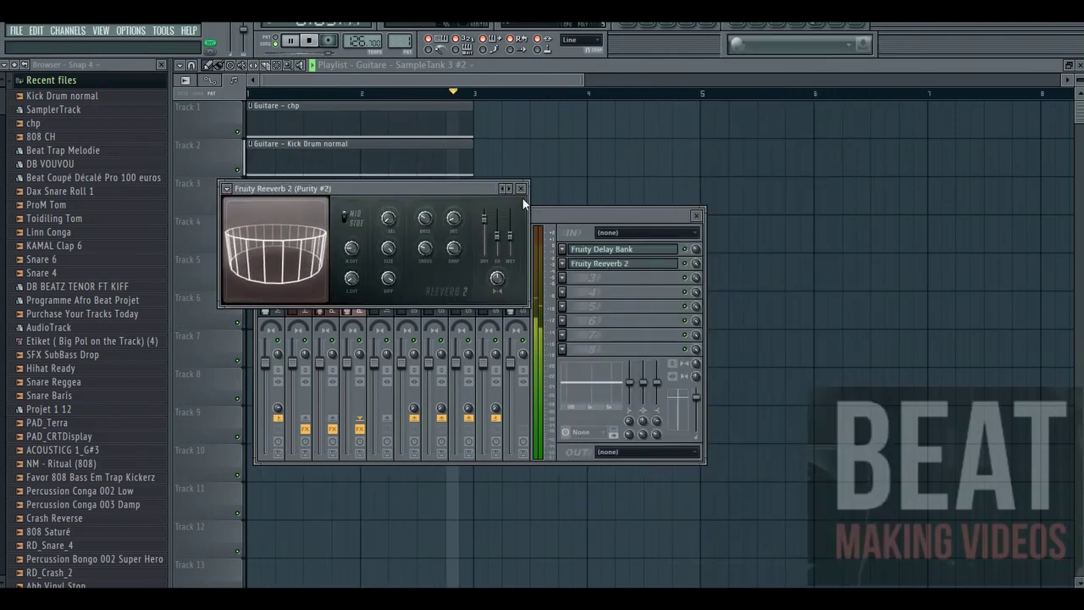
pyautogui.click(521, 188)
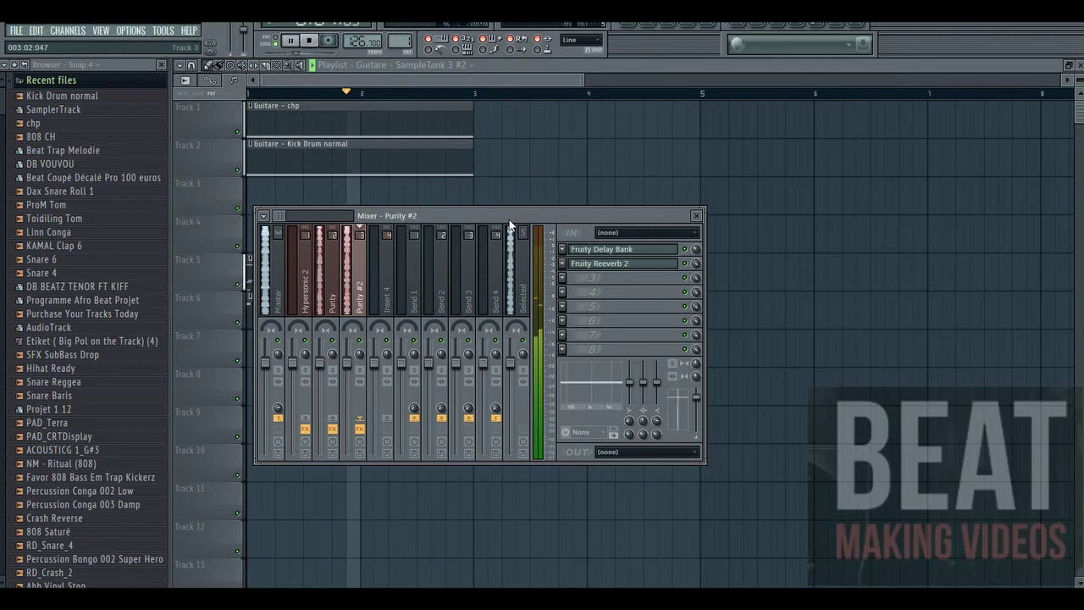
pyautogui.press('space')
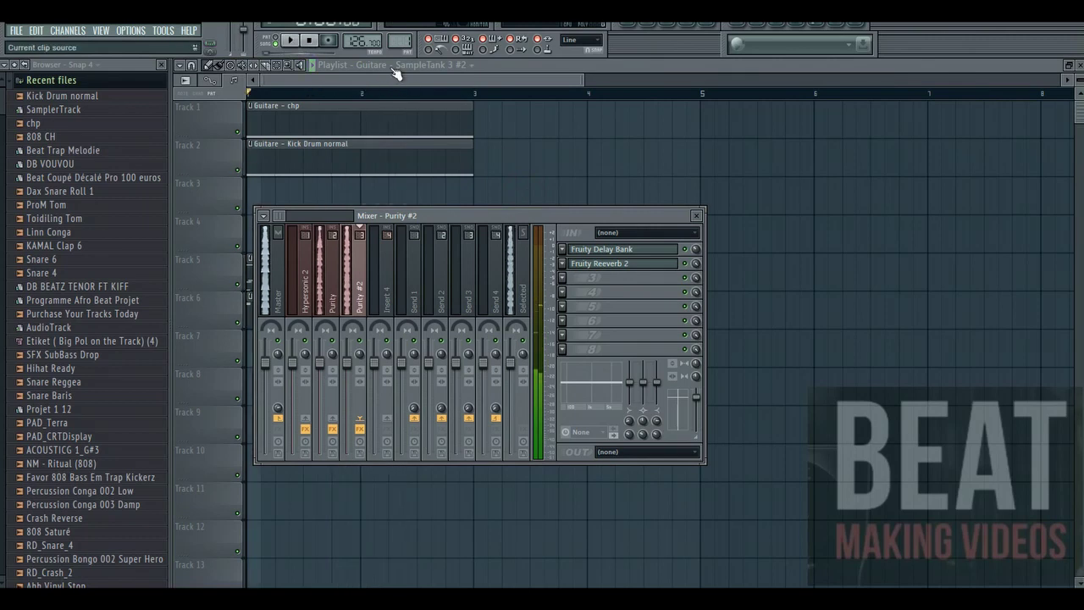
# - Add another Purity instrument channel from the full plugin list and move its window up to reveal its controls
pyautogui.click(85, 30)
pyautogui.moveTo(74, 43)
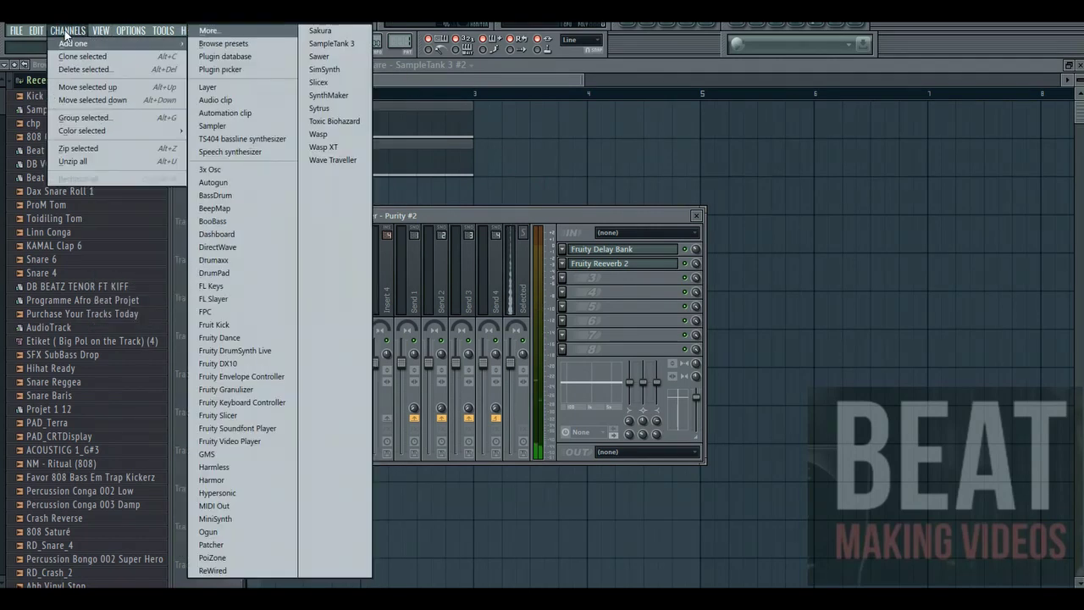
pyautogui.click(245, 32)
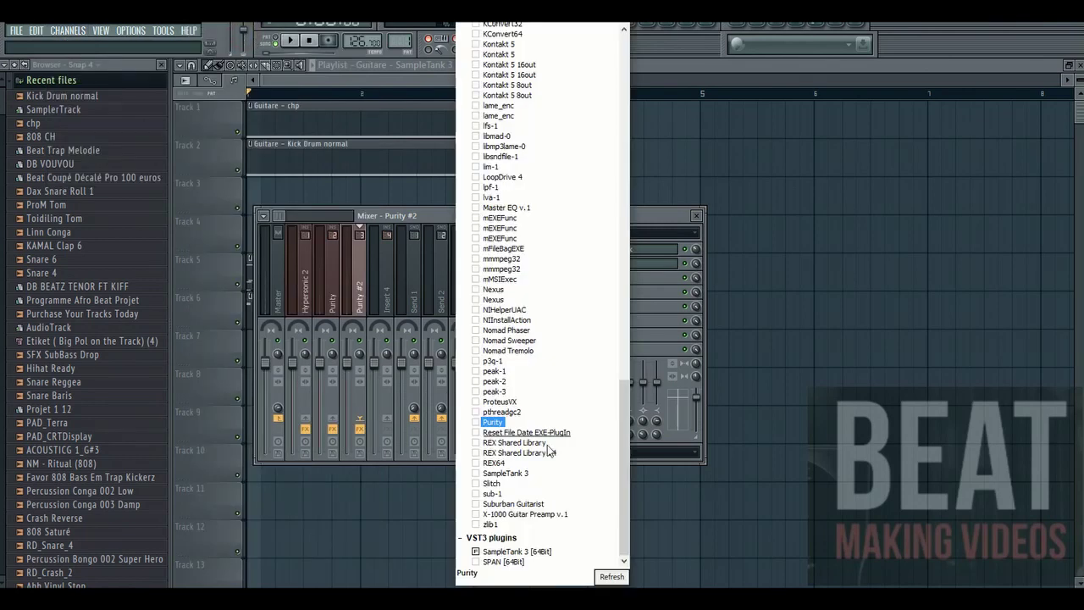
pyautogui.doubleClick(494, 425)
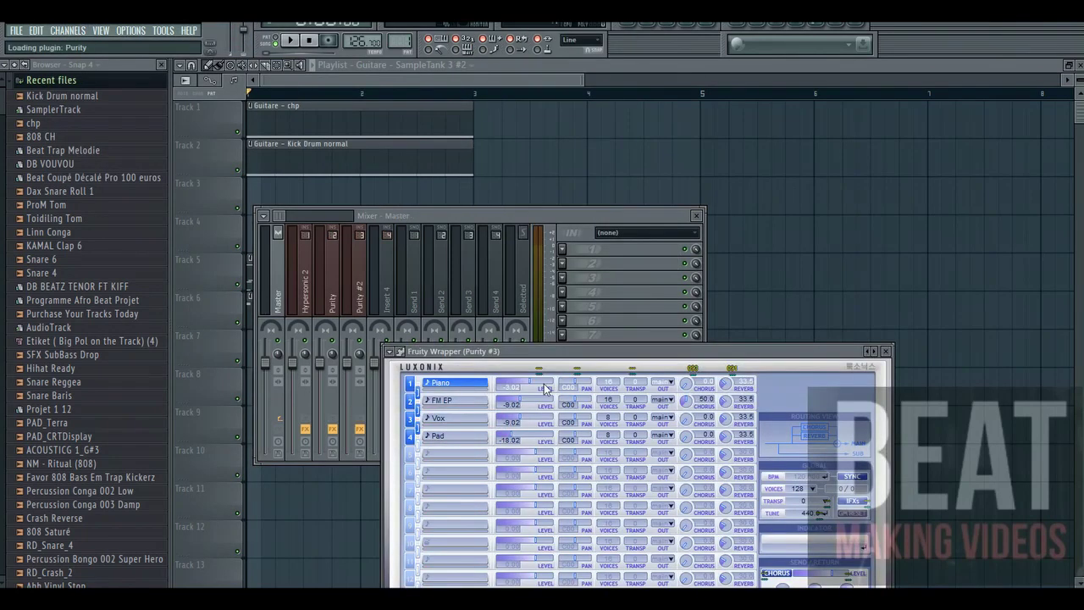
pyautogui.moveTo(543, 348); pyautogui.dragTo(518, 180)
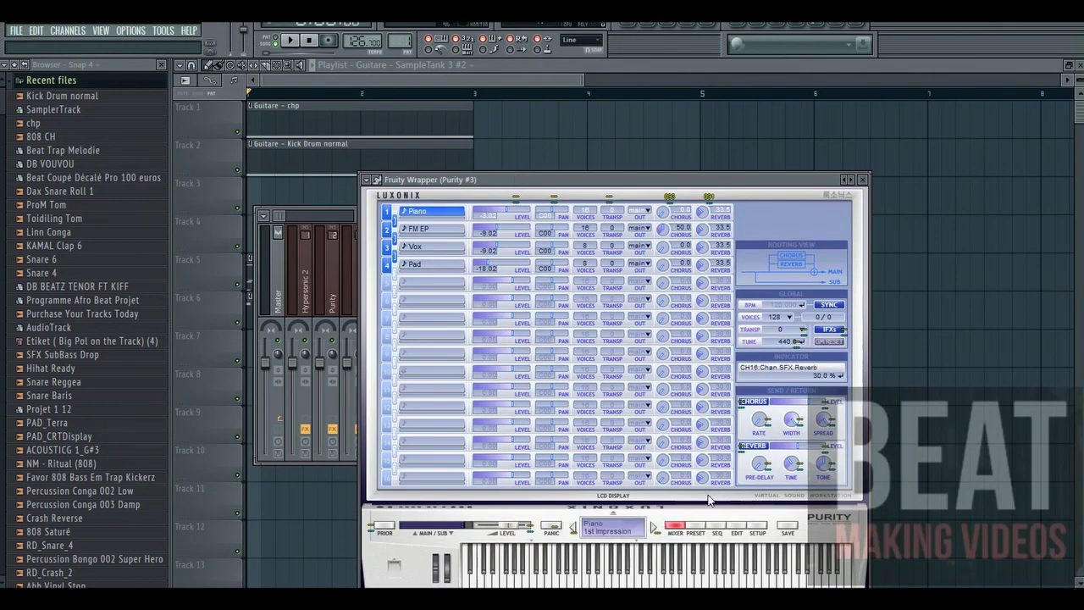
# - Load the Flute Pipe preset from the Organ category in Purity #3 and return to its mixer page
pyautogui.click(694, 528)
pyautogui.click(811, 287)
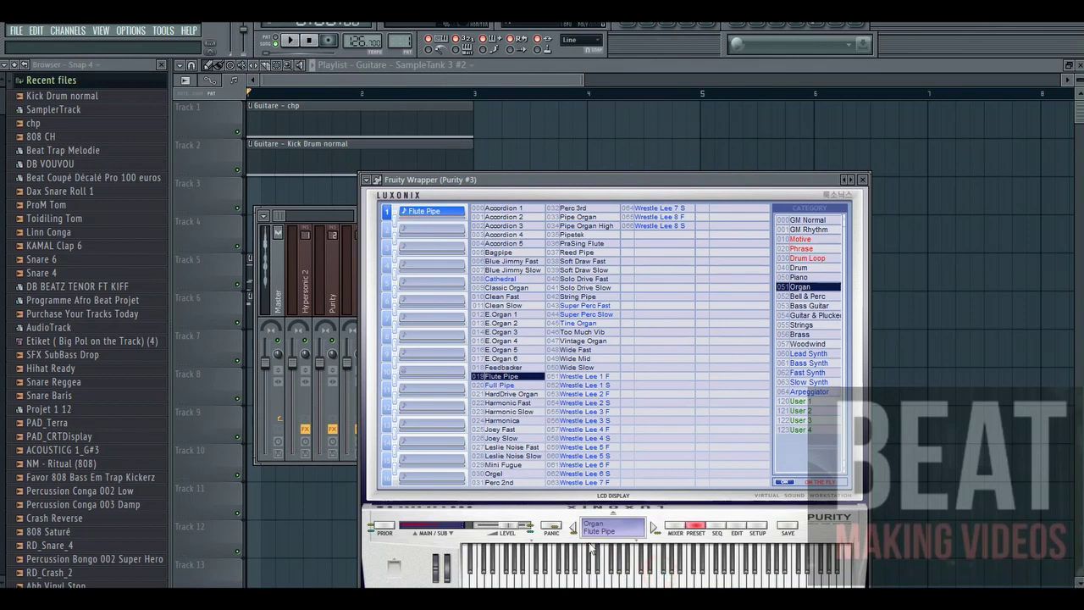
pyautogui.press('space')
pyautogui.click(591, 533)
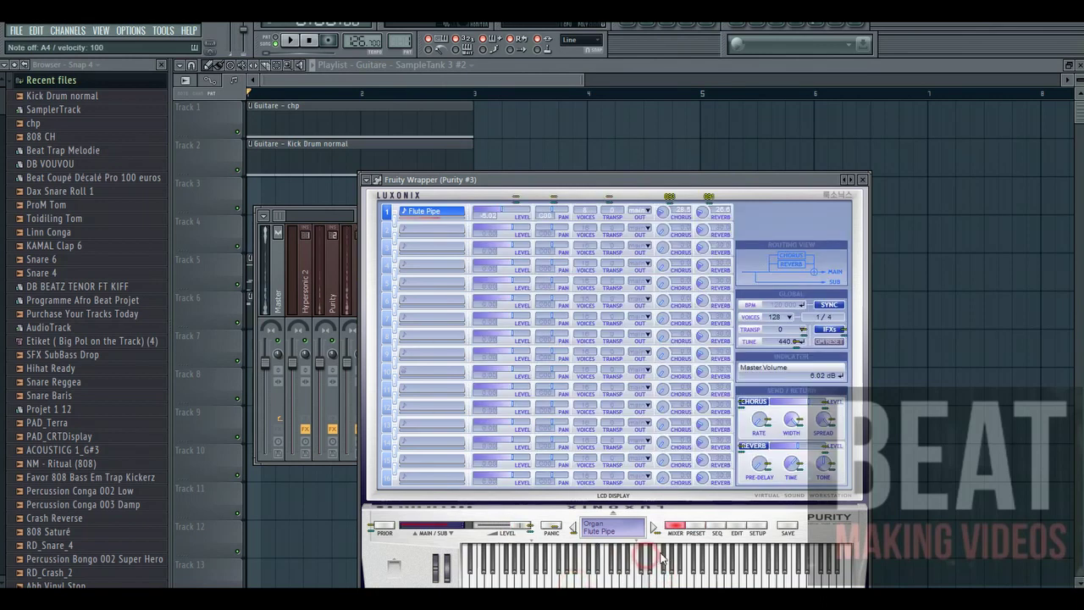
# - Return to the playlist and rehearse a melody on Purity #3 while the two-bar loop plays
pyautogui.press('F5')
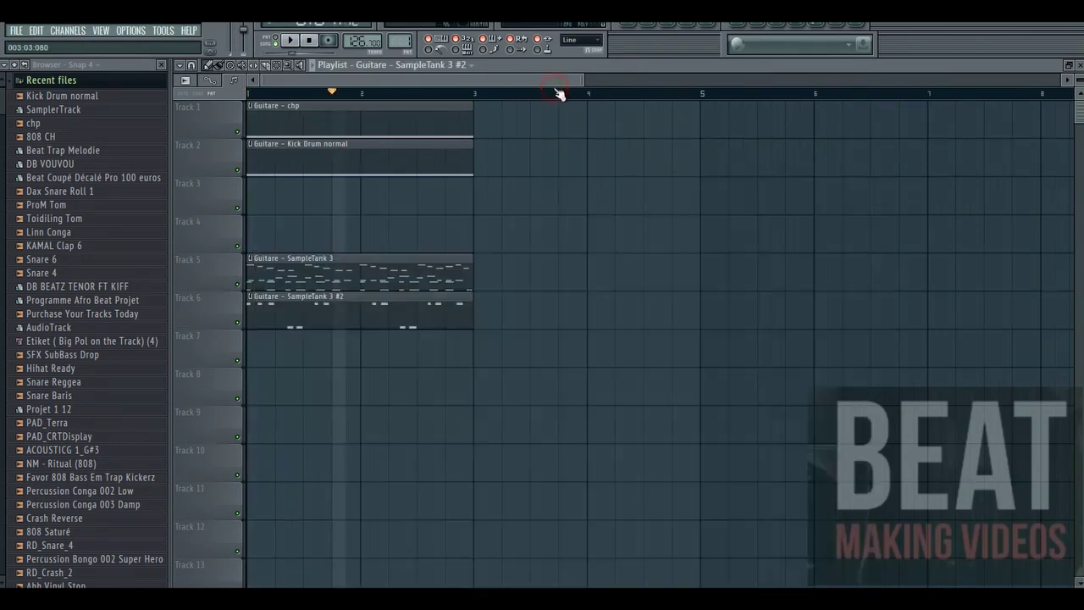
pyautogui.press('space')
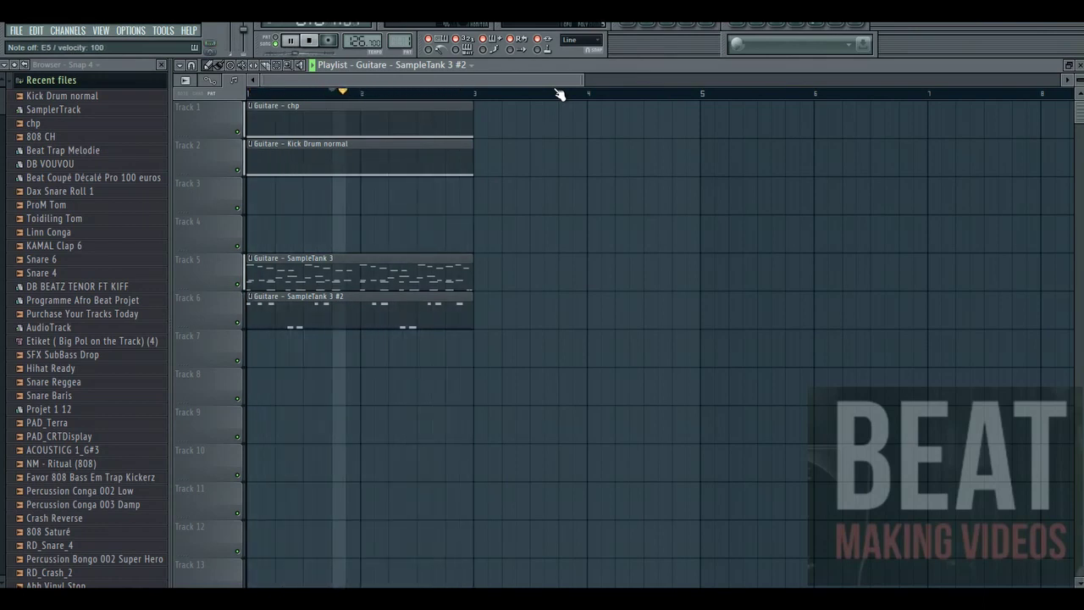
pyautogui.press('space')
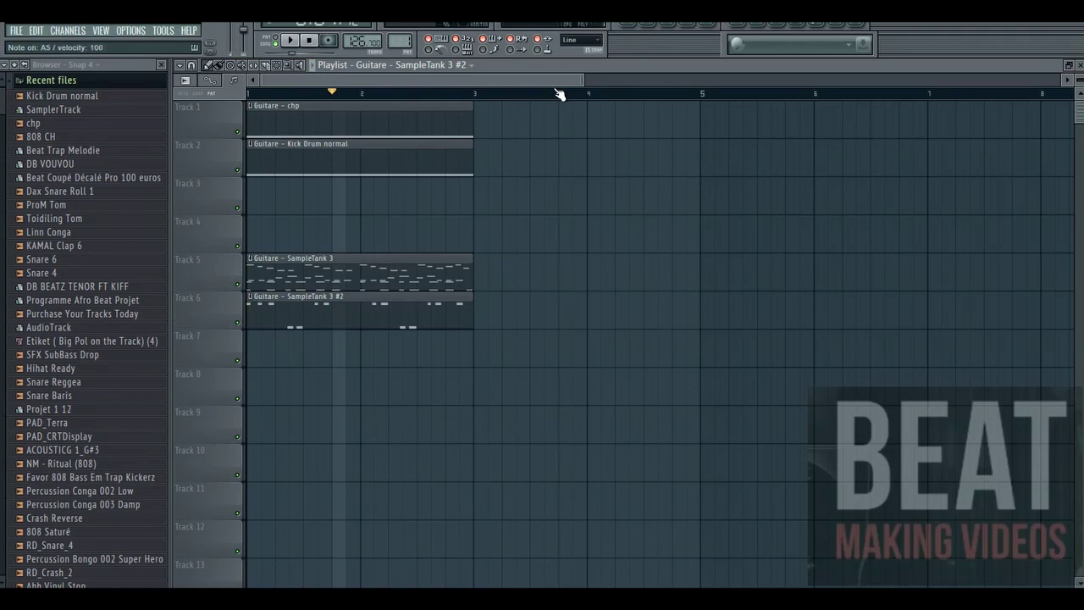
pyautogui.press('space')
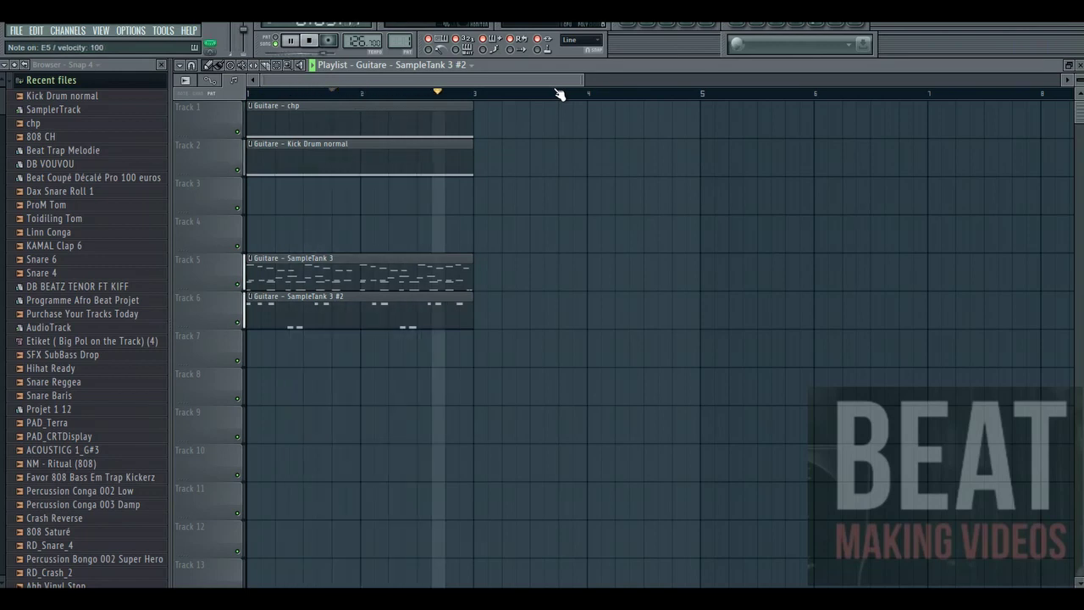
pyautogui.press('space')
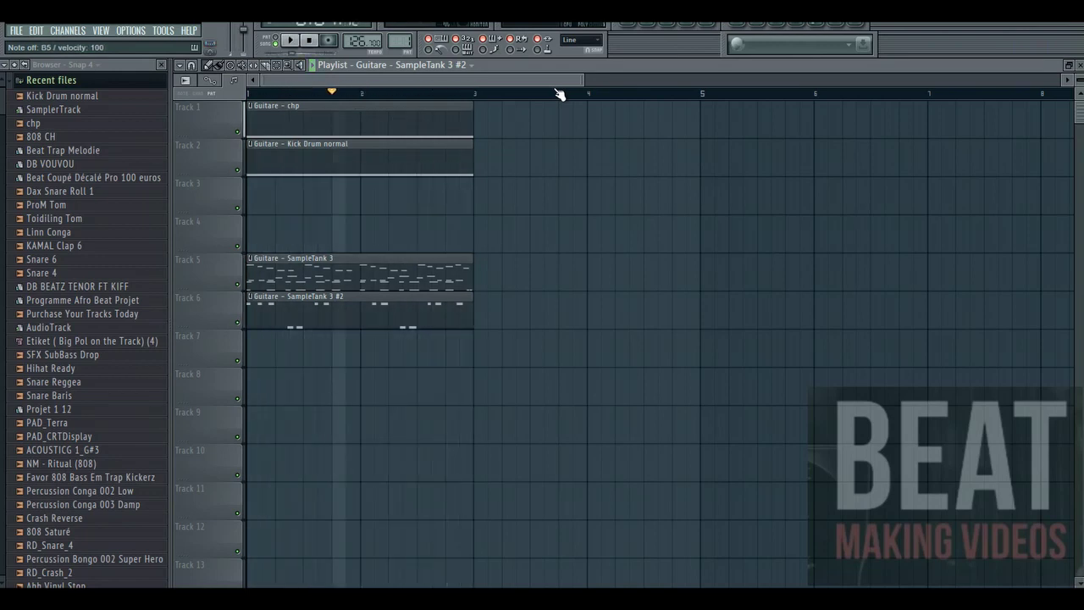
# - Load the Lead Synth preset Cheese in Purity #3 and rehearse the melody over the playlist loop
pyautogui.click(647, 27)
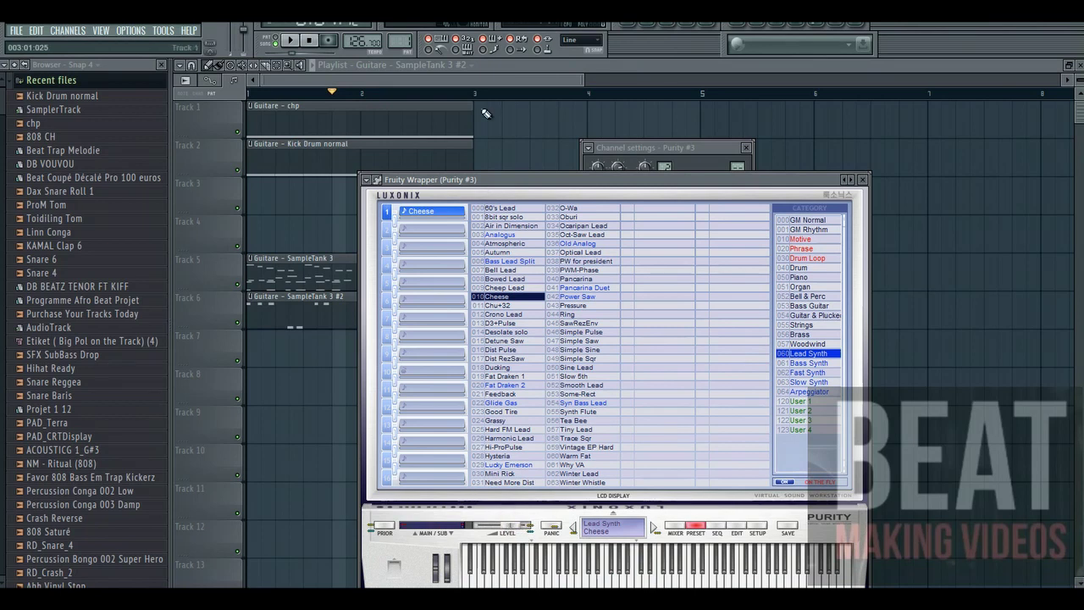
pyautogui.click(477, 89)
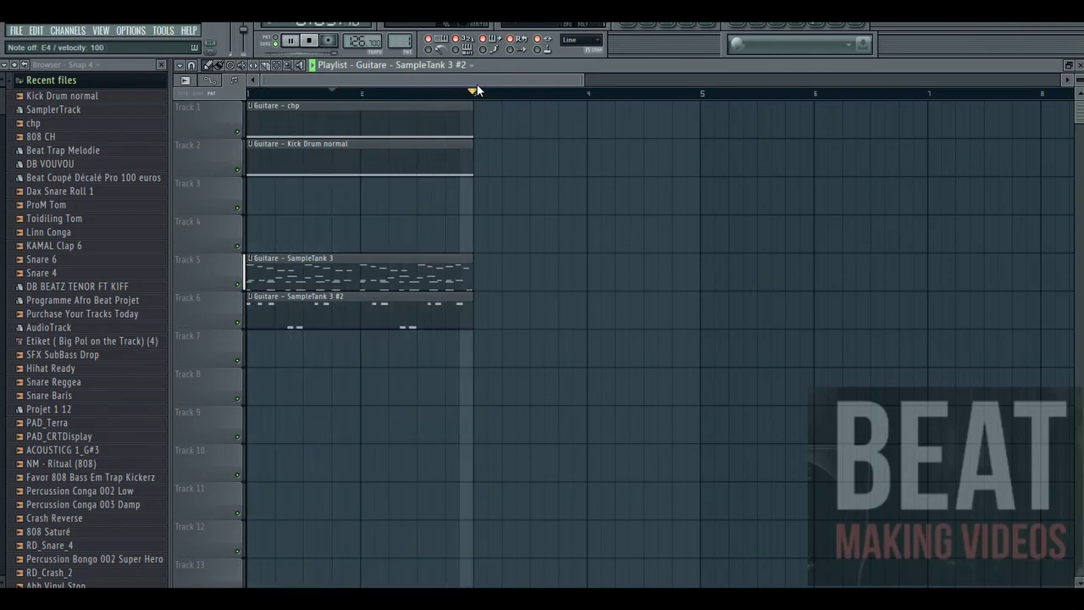
pyautogui.press('space')
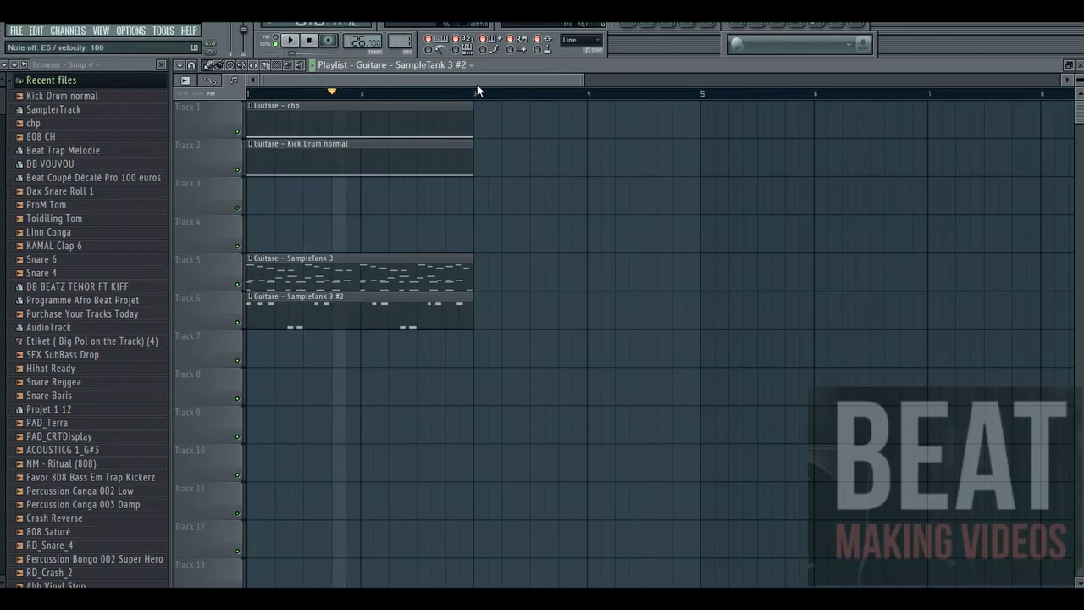
pyautogui.press('space')
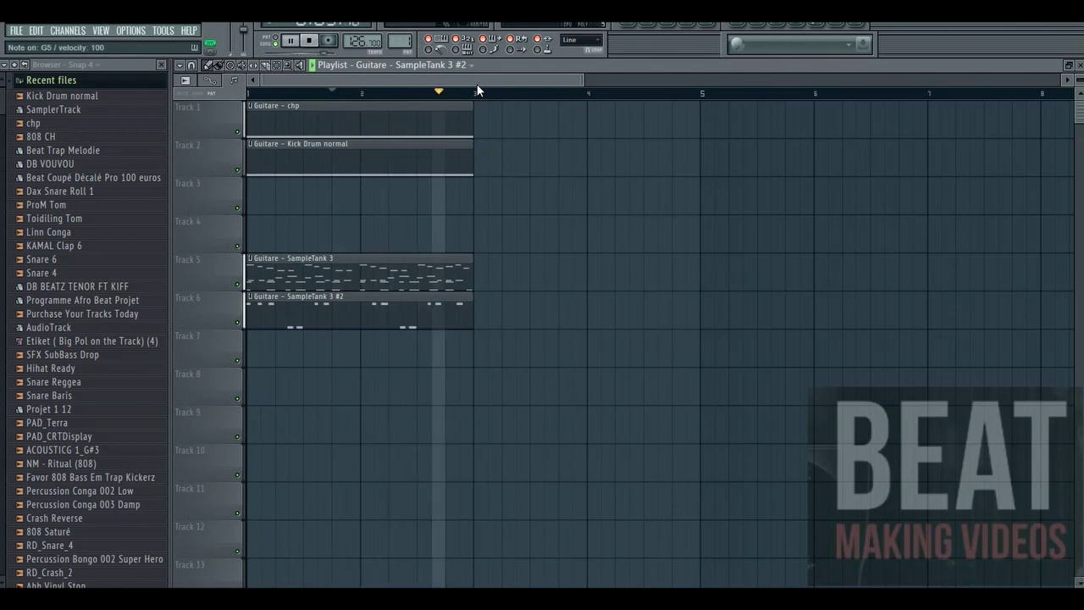